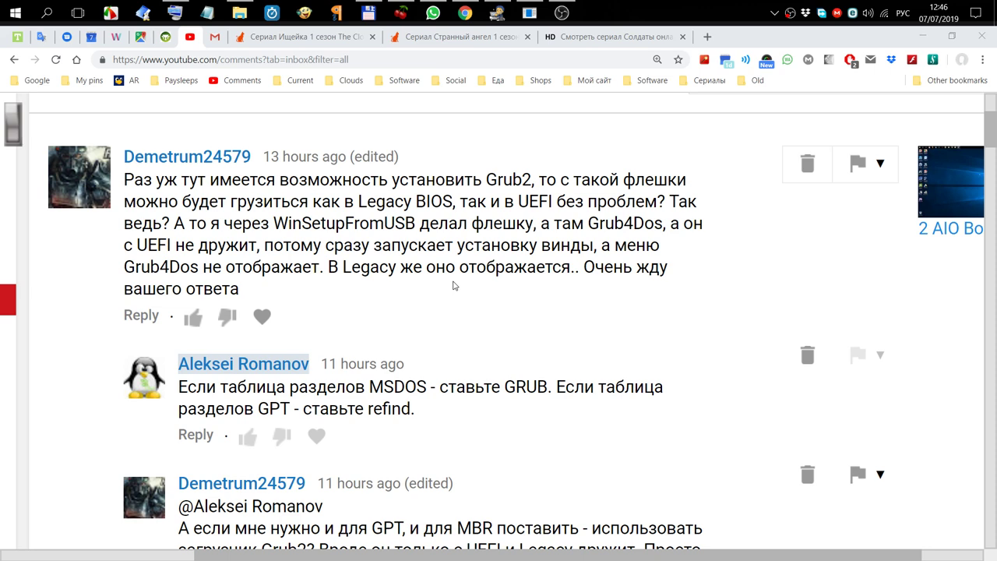
Read the comment thread about Legacy and UEFI booting, and switch to the AIO Boot Creator window.
scroll(454, 285, down, 3)
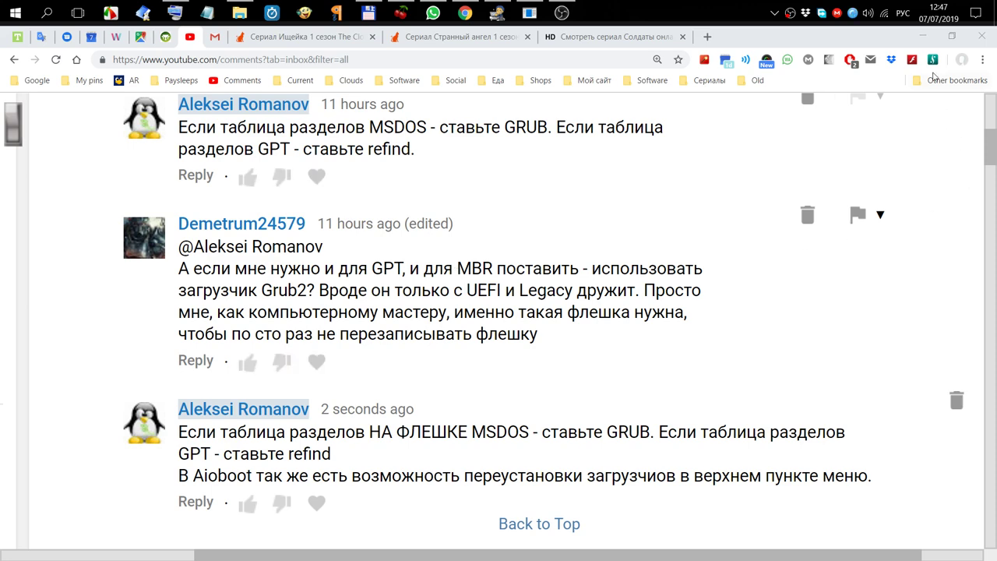
click(922, 39)
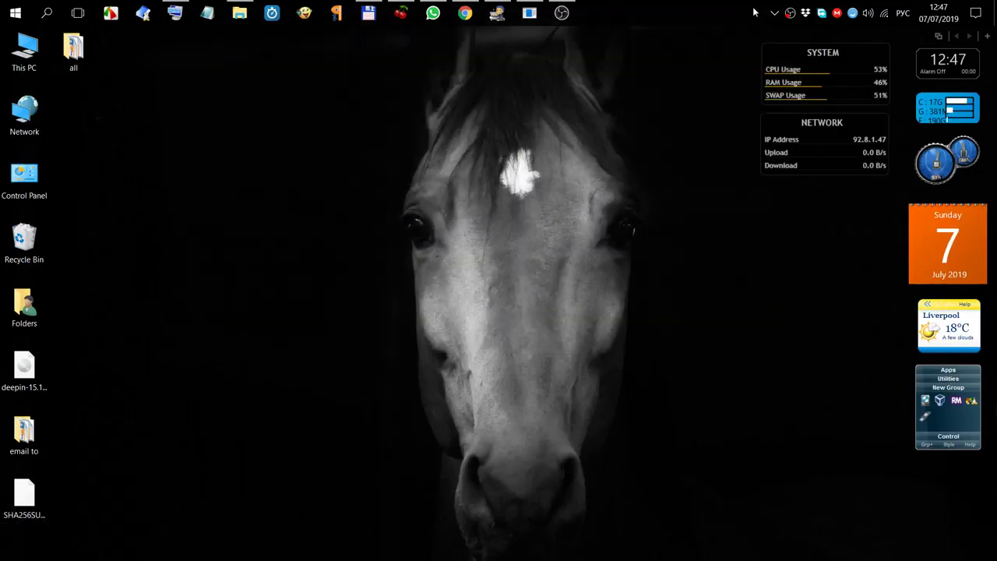
click(497, 12)
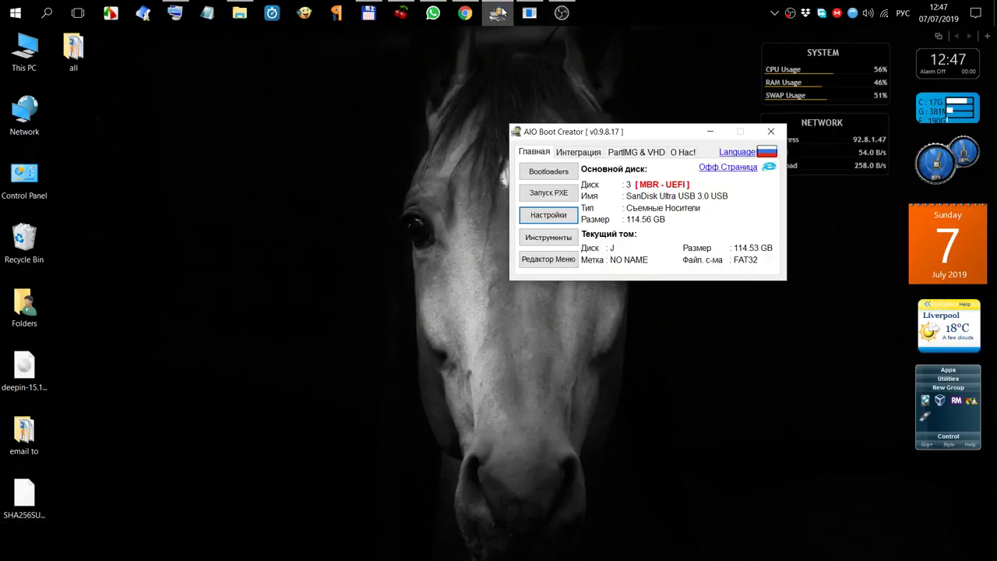
drag(656, 130, 446, 110)
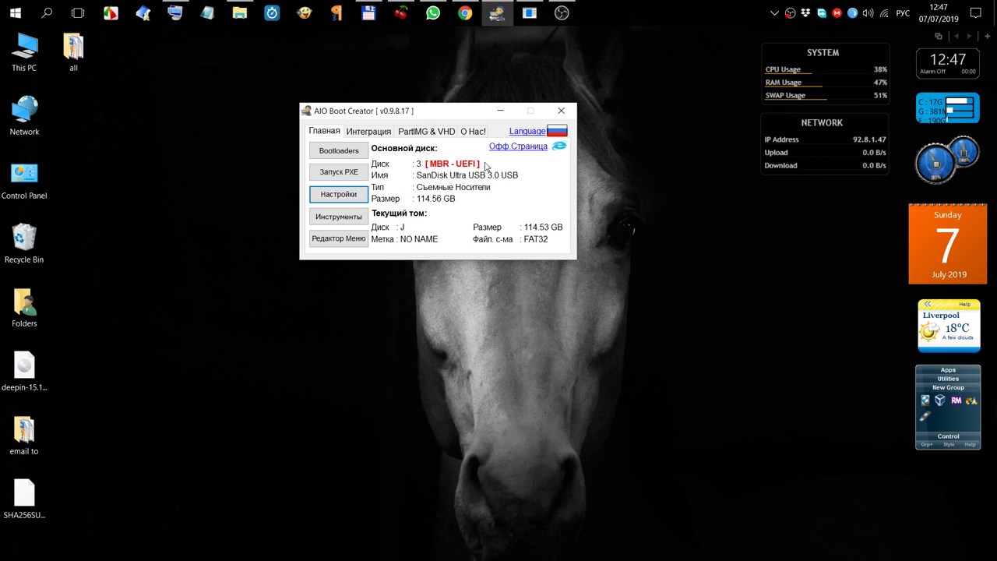
Install the Clover bootloader on the USB drive and leave the bootloader options.
click(352, 153)
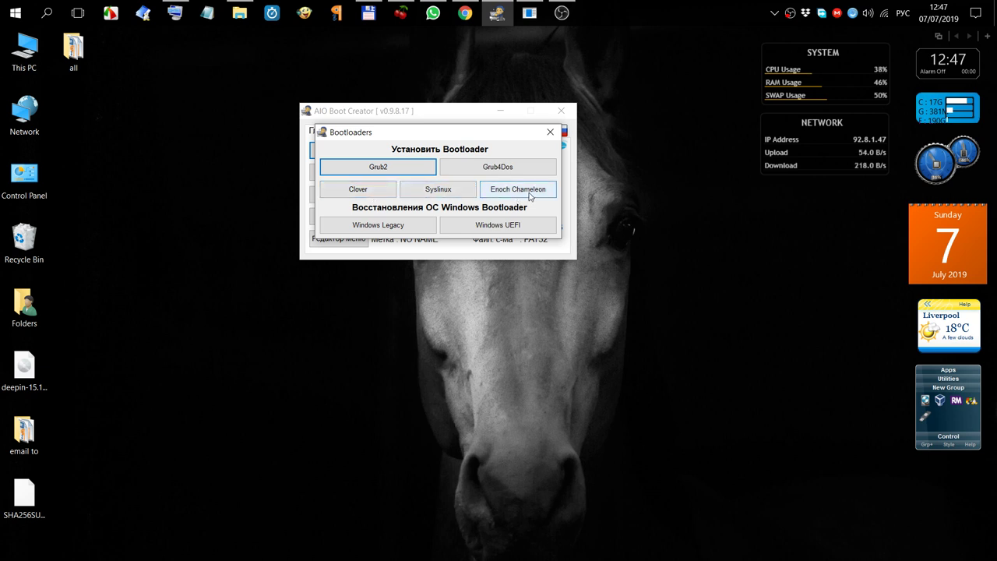
click(369, 193)
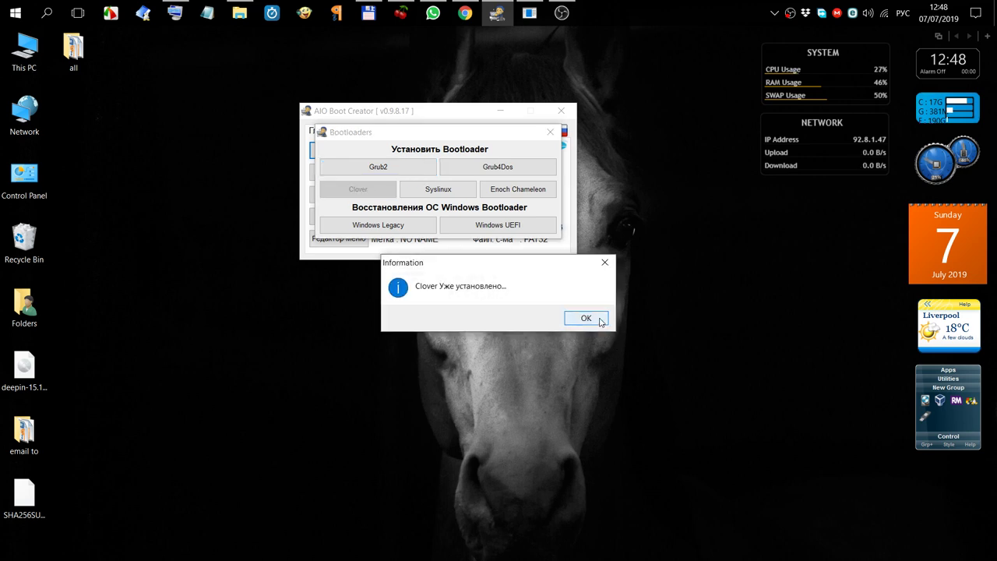
click(599, 320)
click(549, 132)
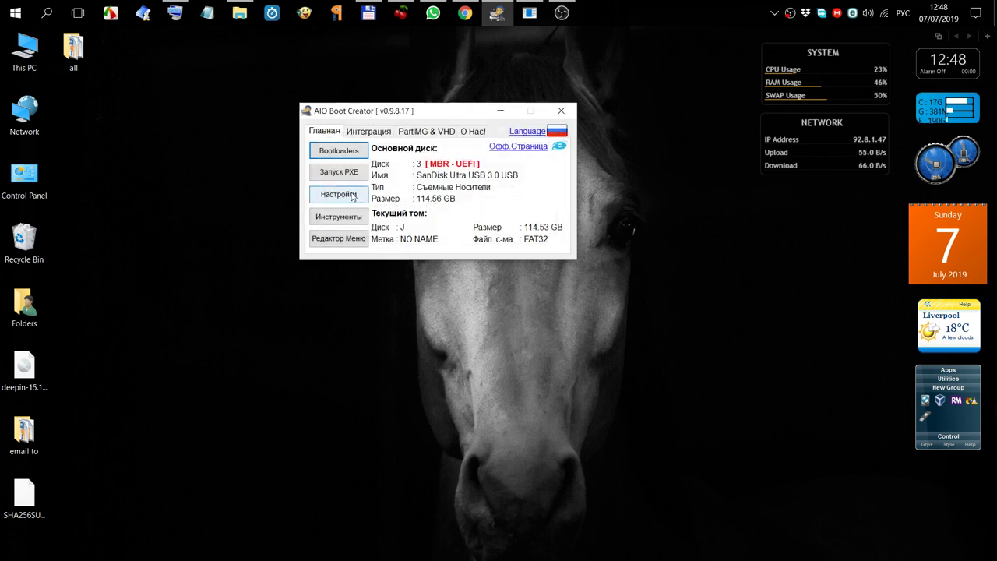
Set the default UEFI-mode bootloader to rEFInd in the AIO Boot Creator settings and apply the change.
click(361, 219)
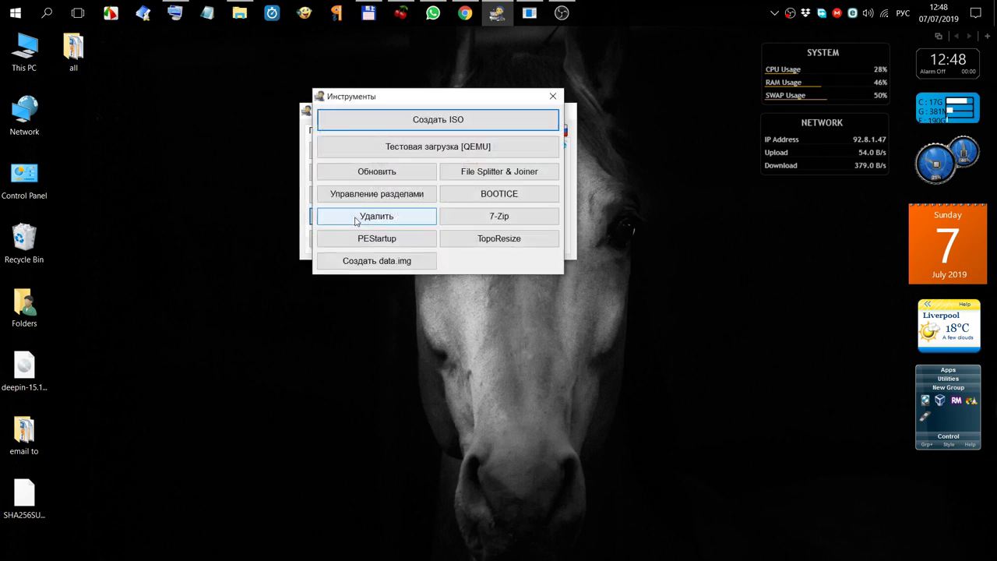
click(553, 95)
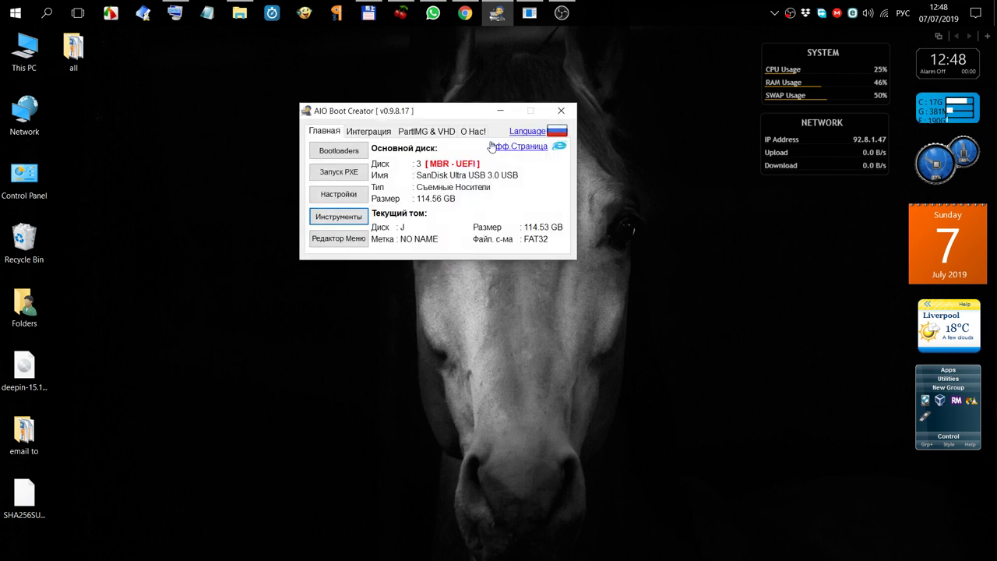
click(361, 197)
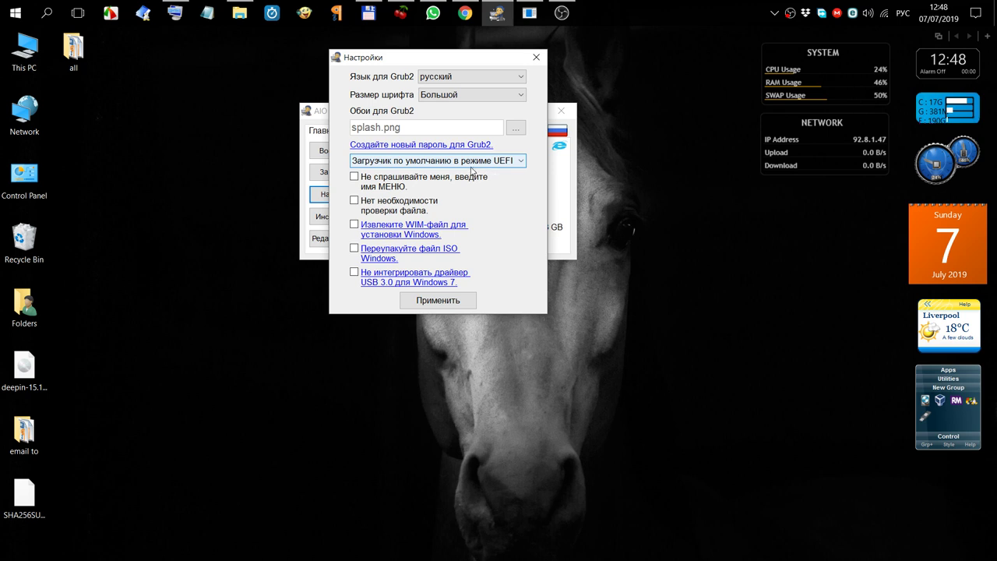
click(521, 160)
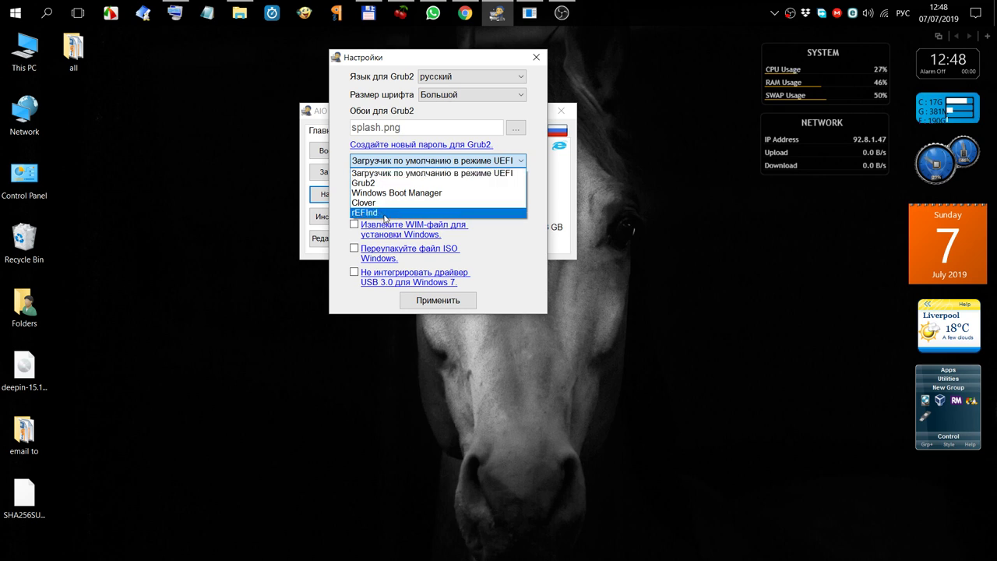
click(384, 214)
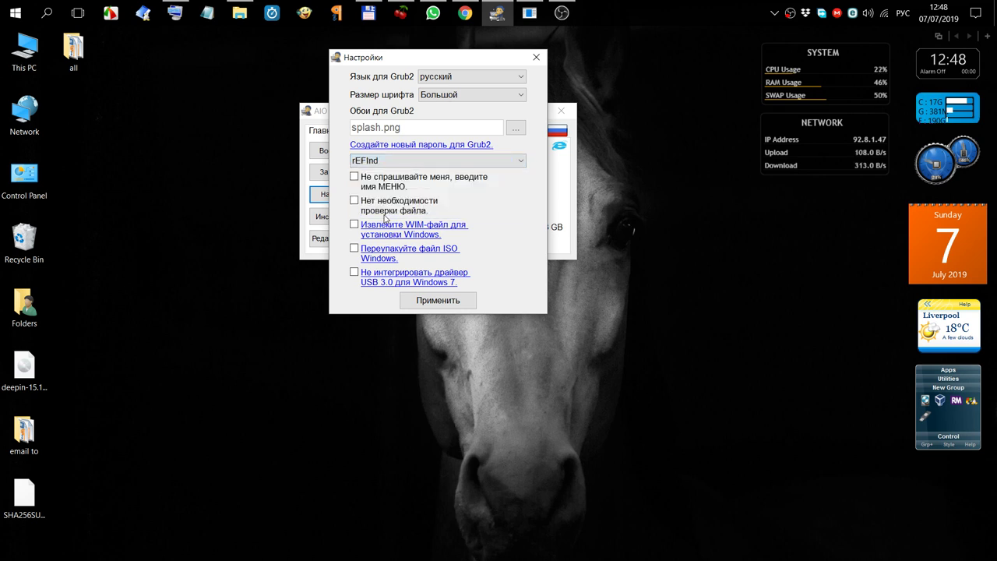
click(448, 301)
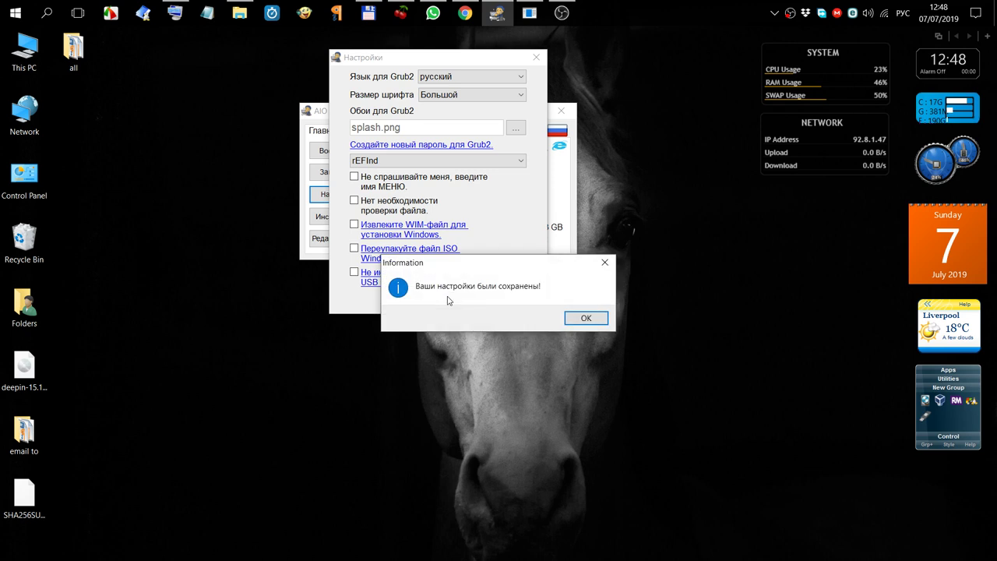
click(595, 319)
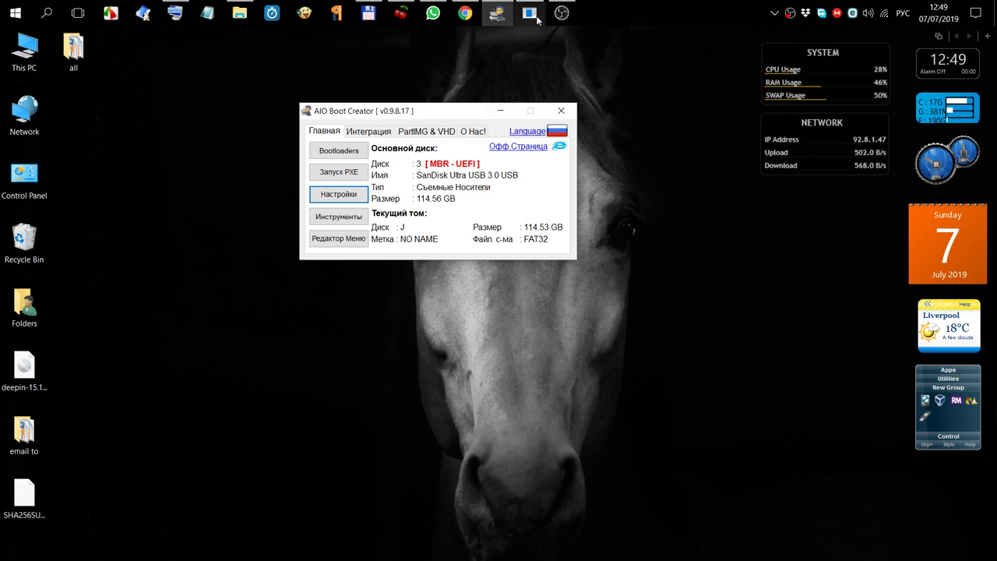
Switch to the QEMU test boot window and open the Linux OS entry in the GRUB menu.
click(563, 13)
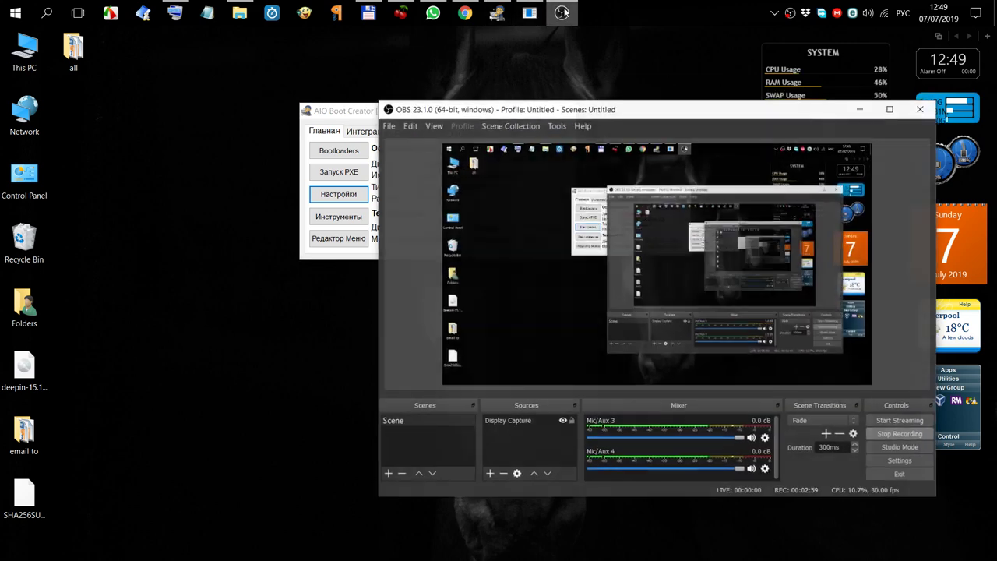
click(563, 14)
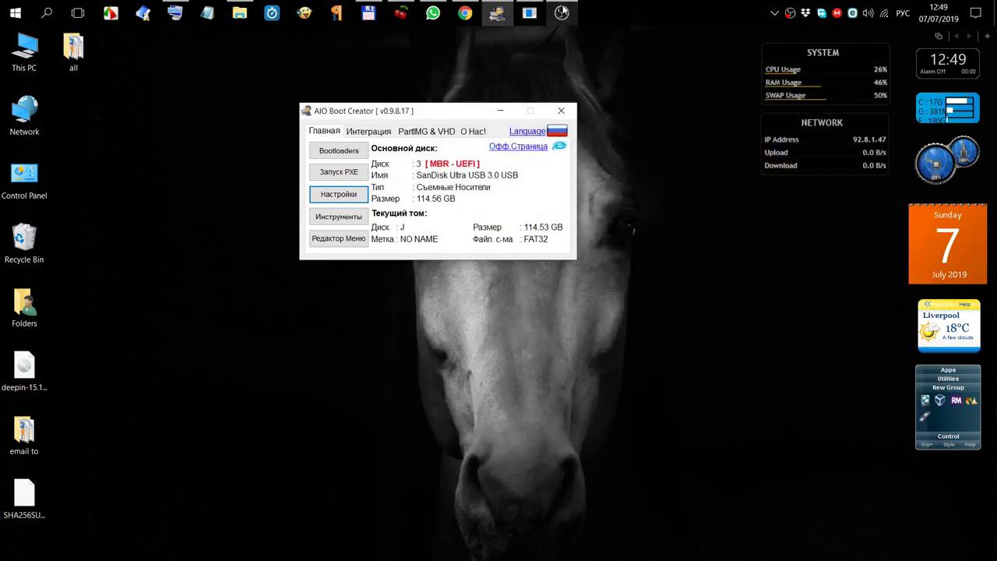
click(533, 13)
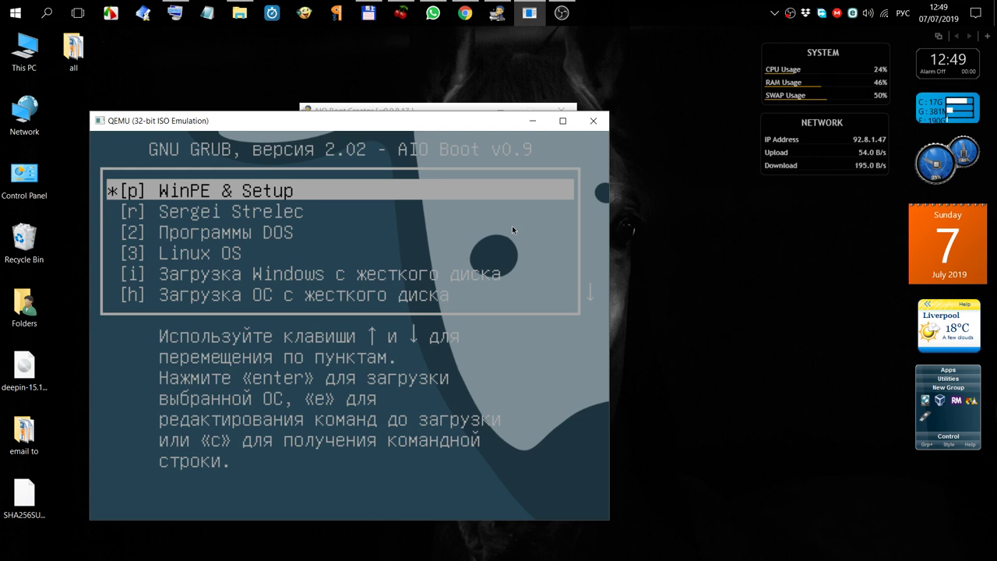
key(Down)
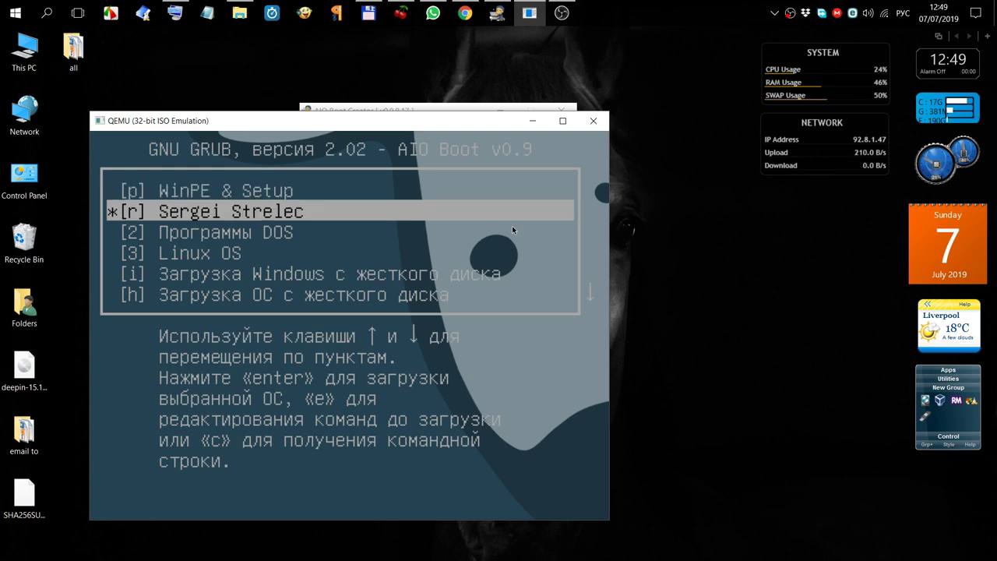
key(Down)
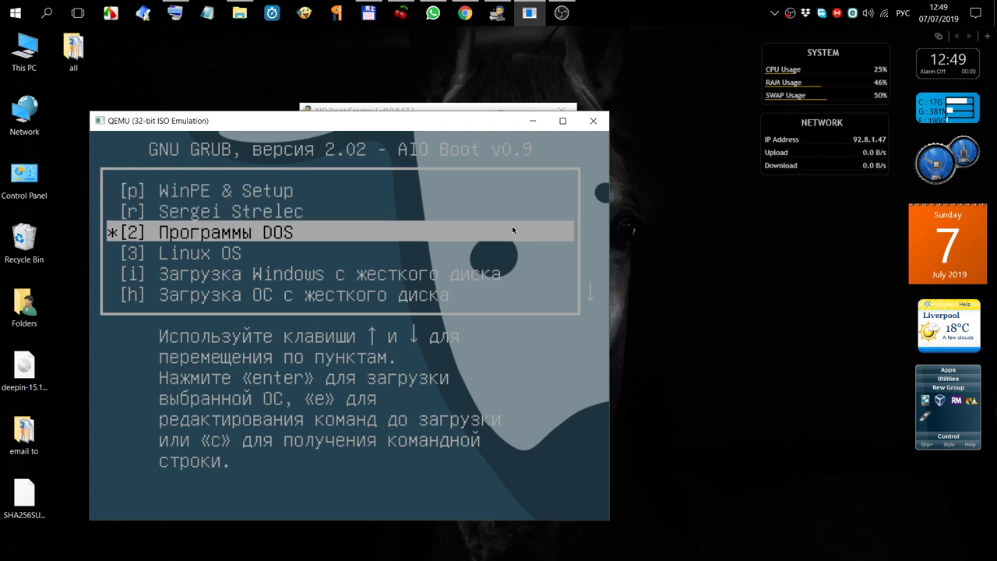
key(Down)
key(Return)
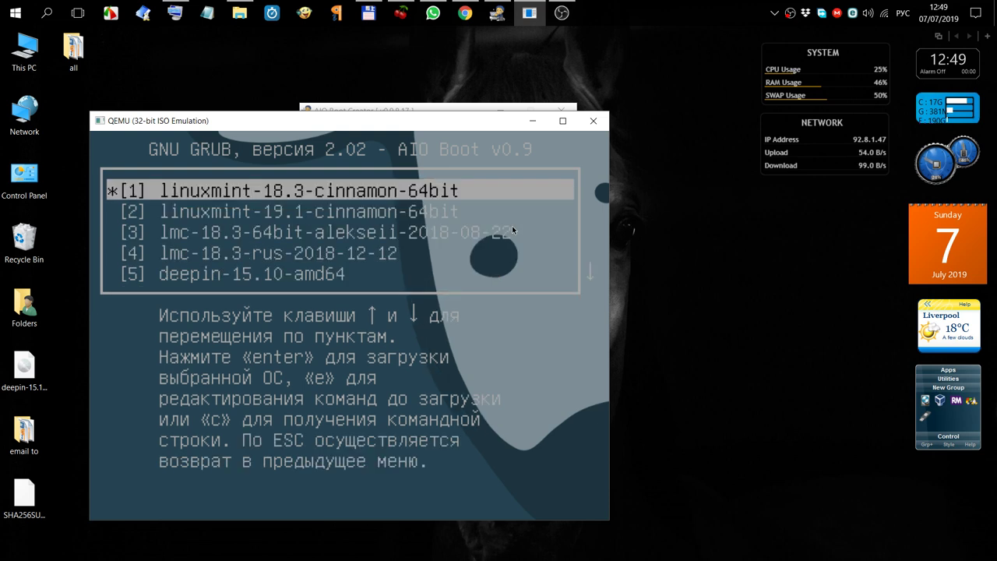
Look through the Linux distribution entries as far as arcolinuxb-cinnamon-v19.04.4, and return to the main boot menu.
key(Down)
key(Down)
key(Down)
key(Down)
key(Down)
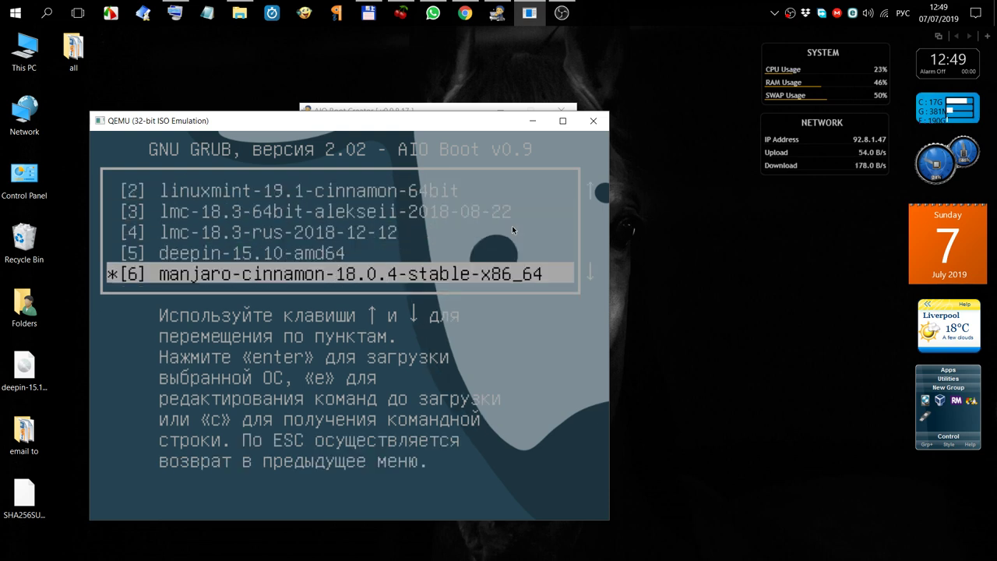
key(Down)
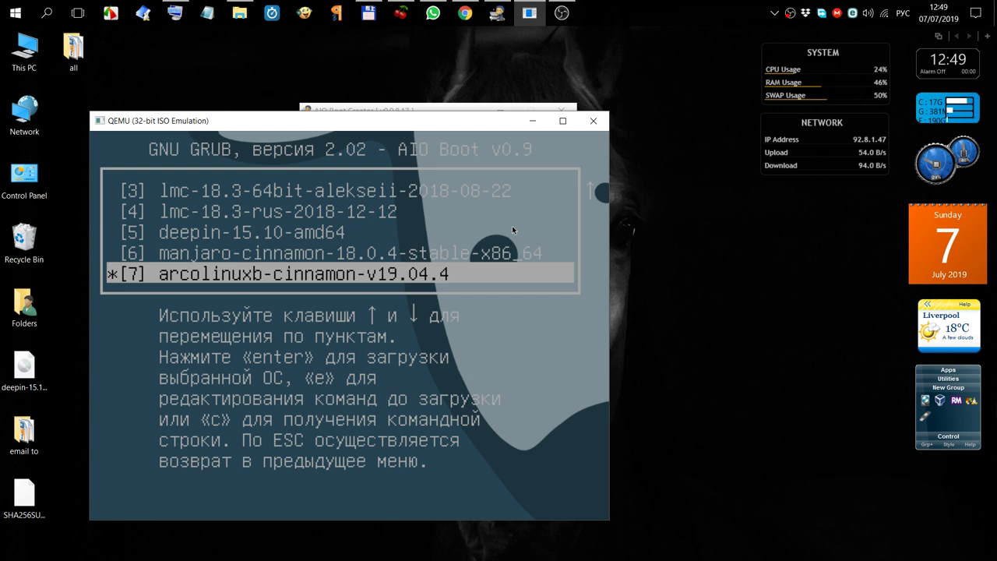
key(Escape)
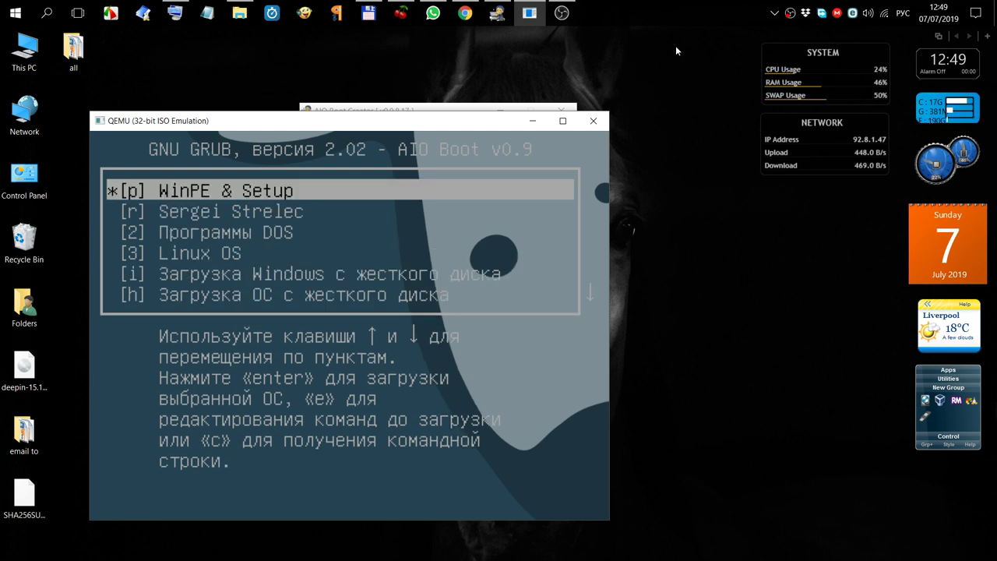
Check the submenu for booting an OS from the hard disk (Загрузка ОС с жесткого диска) and return to the main menu.
key(Down)
key(Down)
key(Down)
key(Down)
key(Down)
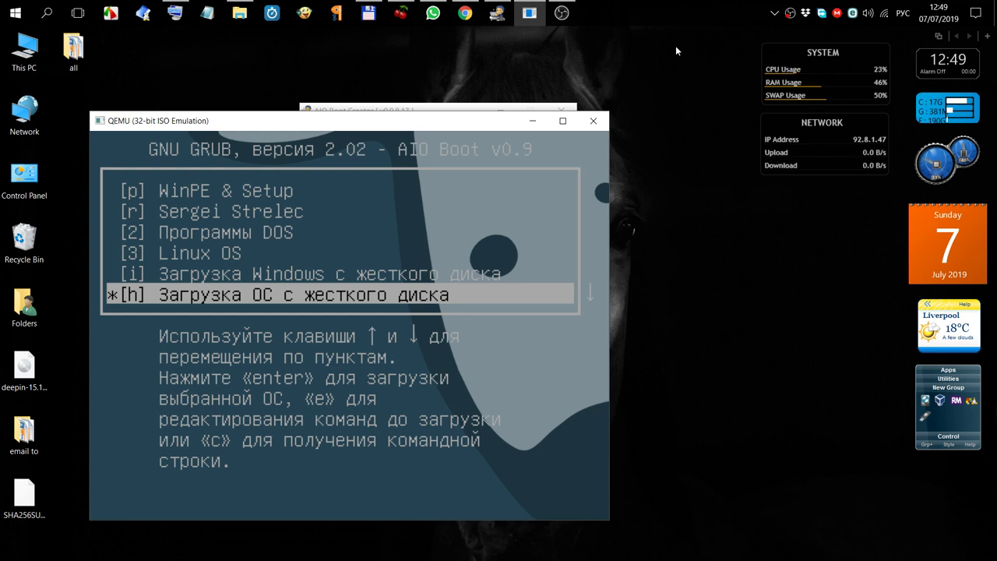
key(Return)
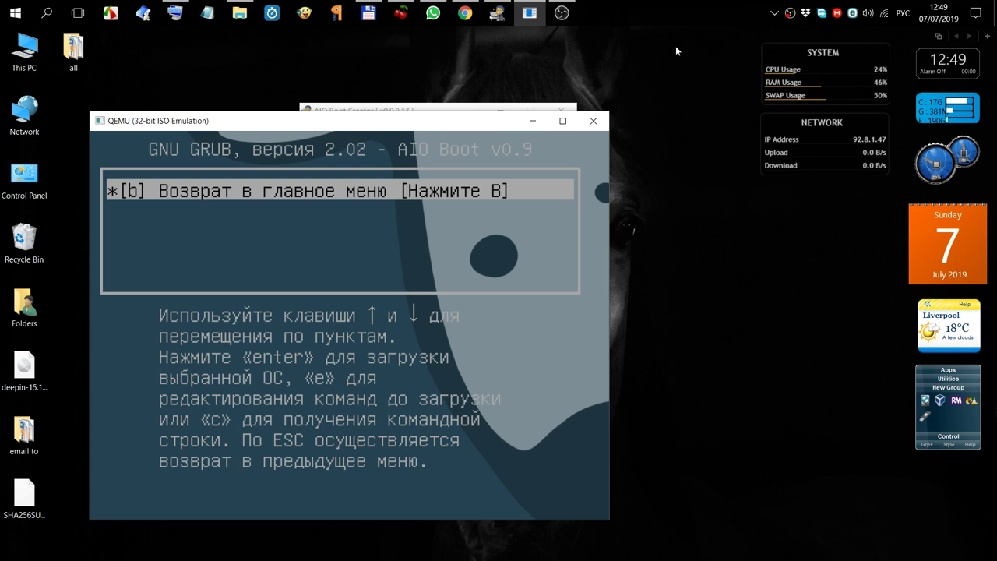
key(Return)
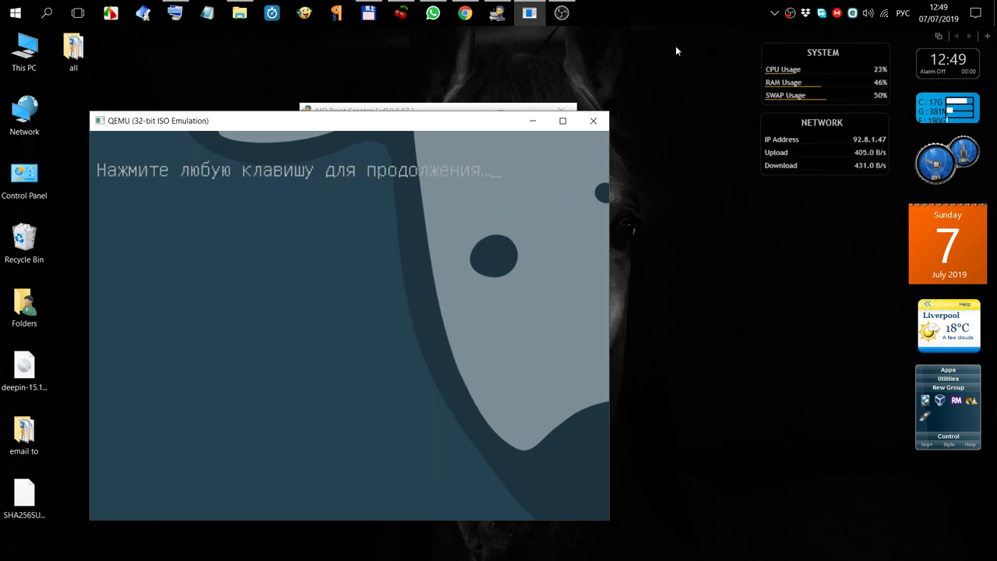
key(Return)
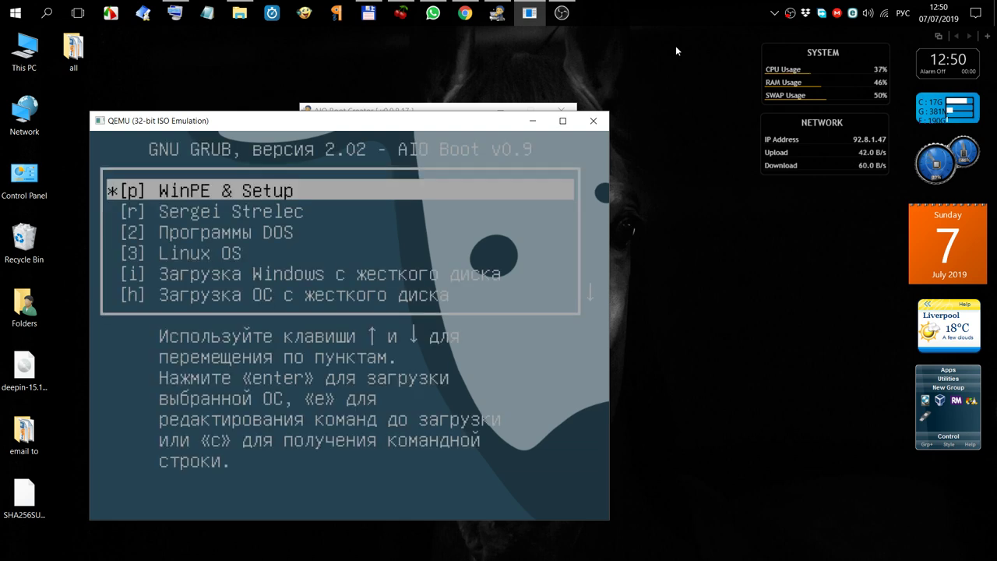
Examine the remaining main boot menu entries down to the help entry (Помощь).
key(Down)
key(Down)
key(Down)
key(Down)
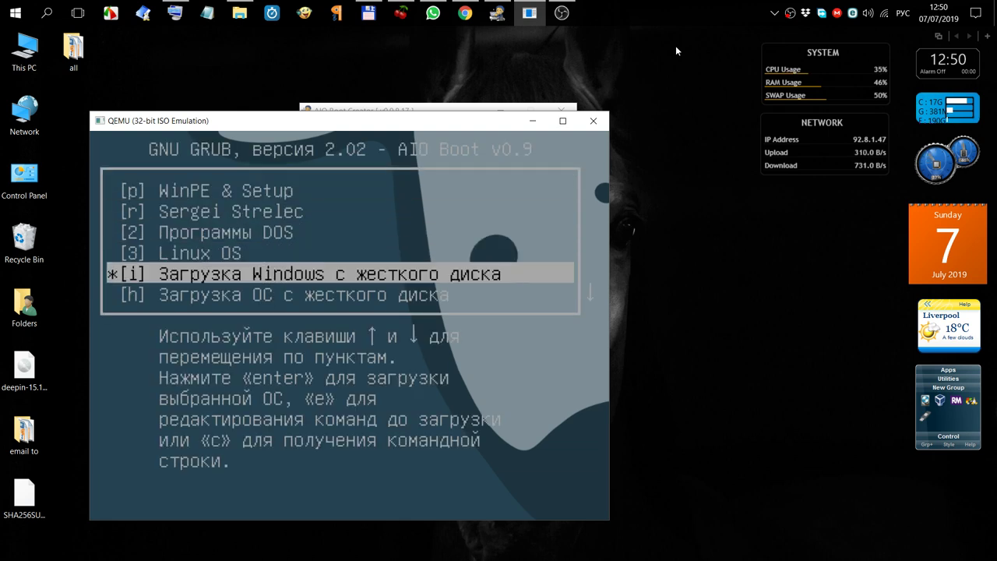
key(Down)
key(Down)
key(Down)
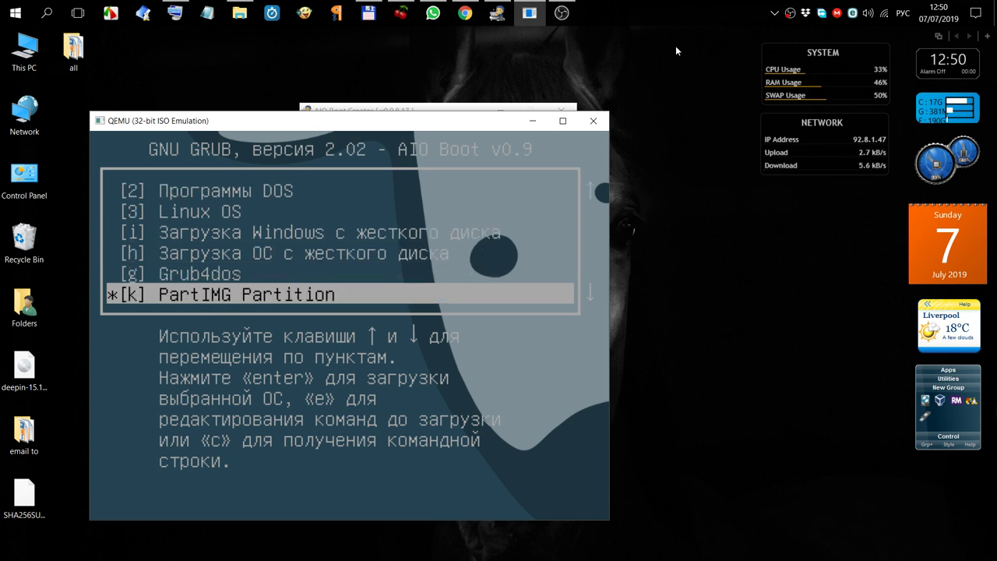
key(Down)
key(Down)
key(Down)
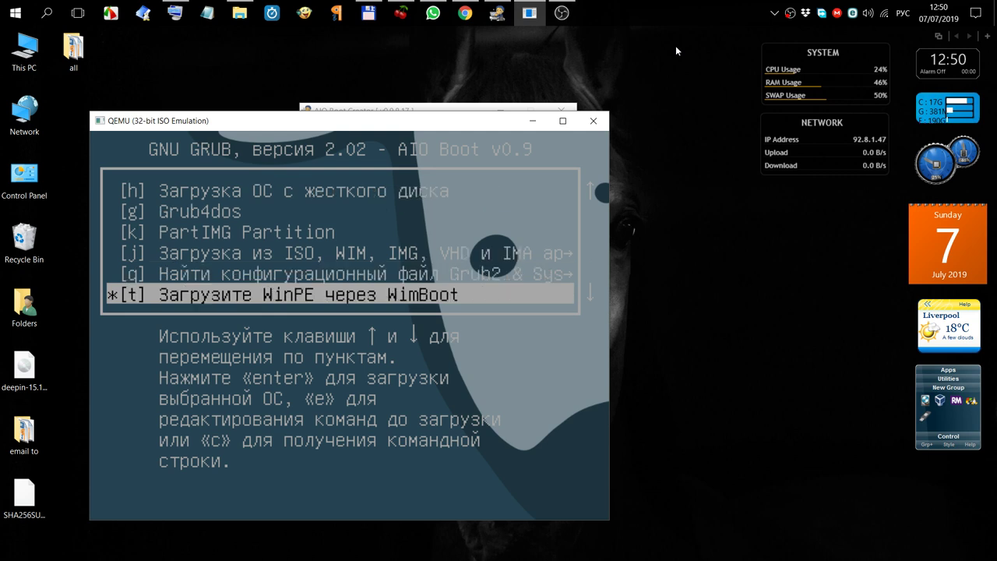
key(Down)
key(Down)
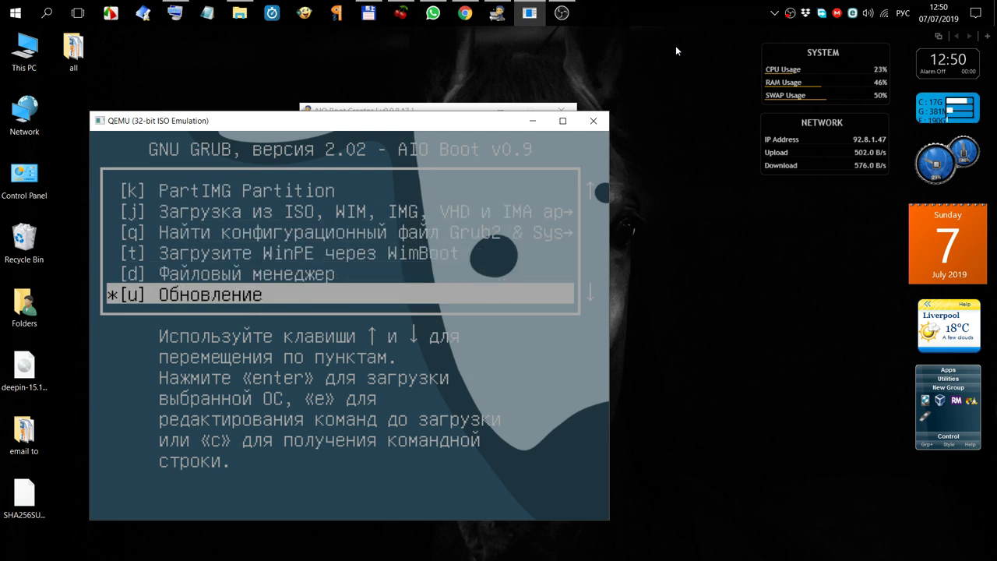
key(Down)
key(Down)
key(Down)
key(Down)
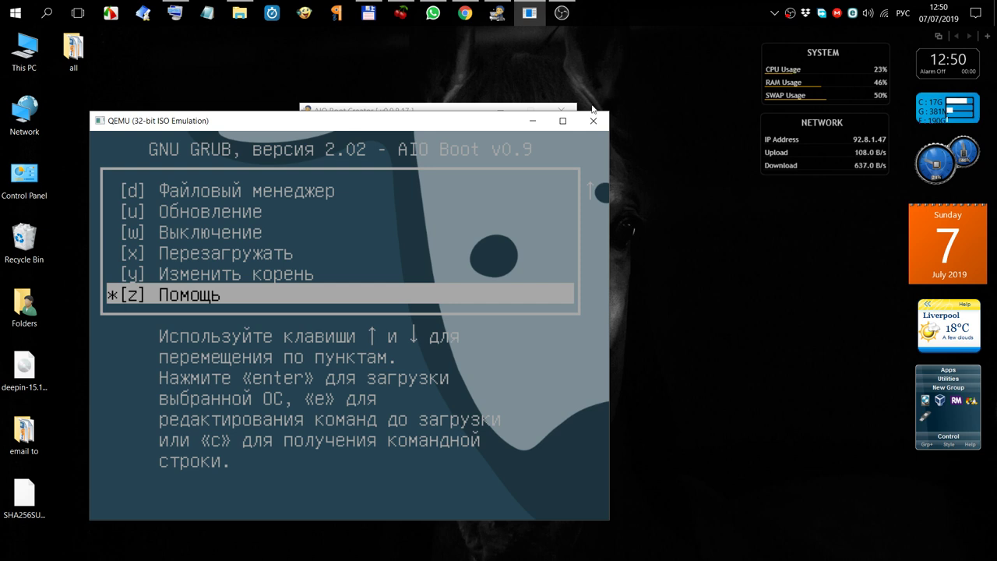
Put the emulator away and return to the original Grub2 question in the YouTube comments in Chrome.
click(532, 121)
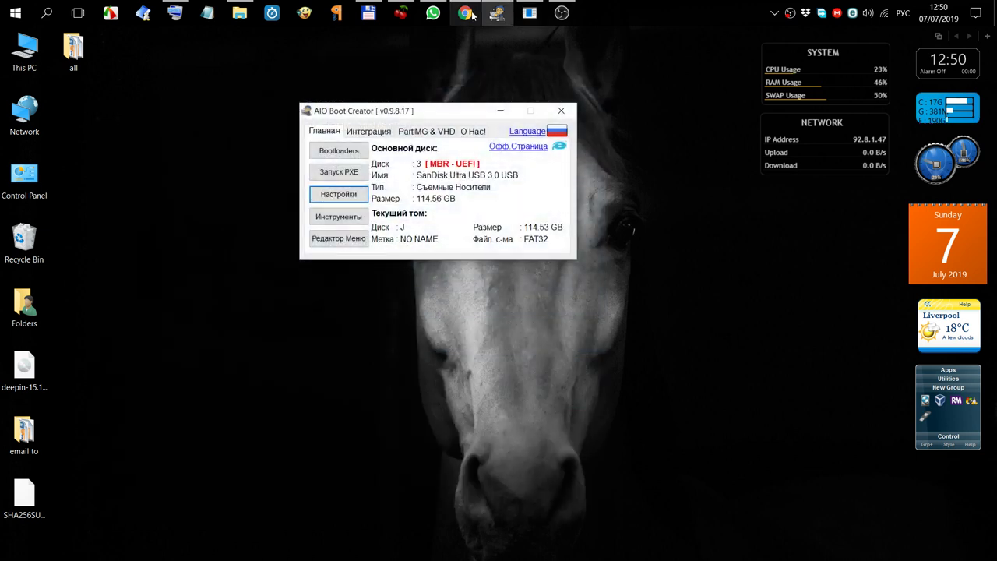
click(471, 14)
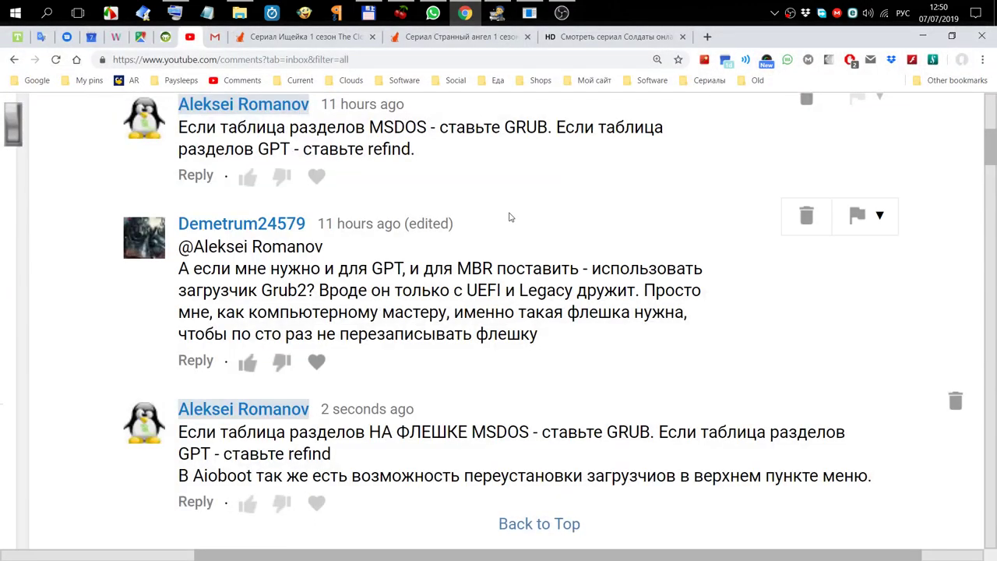
scroll(510, 218, up, 3)
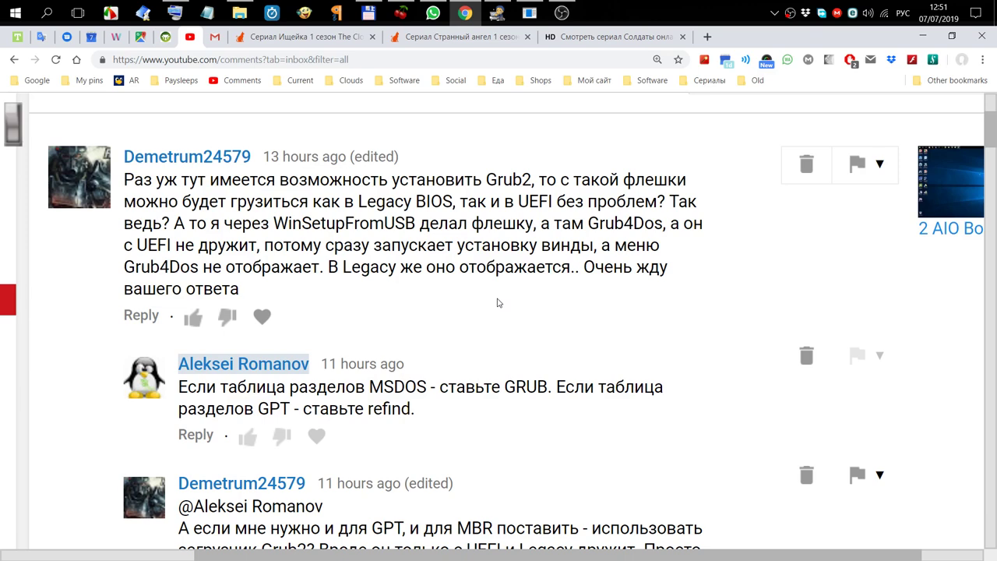
Highlight the word MSDOS in the channel's first reply about choosing GRUB or refind by partition table.
scroll(499, 302, down, 1)
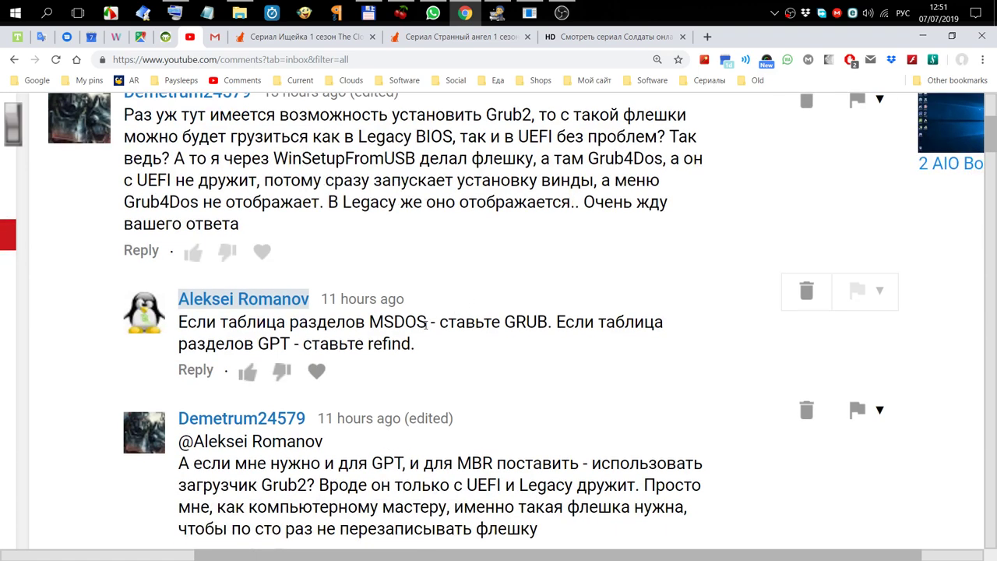
drag(427, 322, 373, 322)
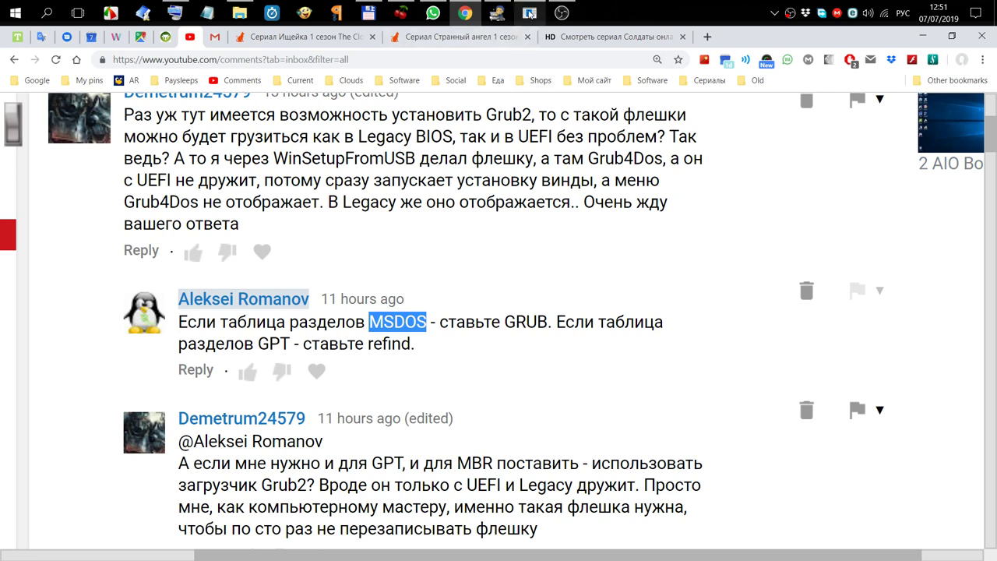
Switch to the QEMU emulator and go back up the GRUB menu to the WinPE & Setup entry.
click(516, 109)
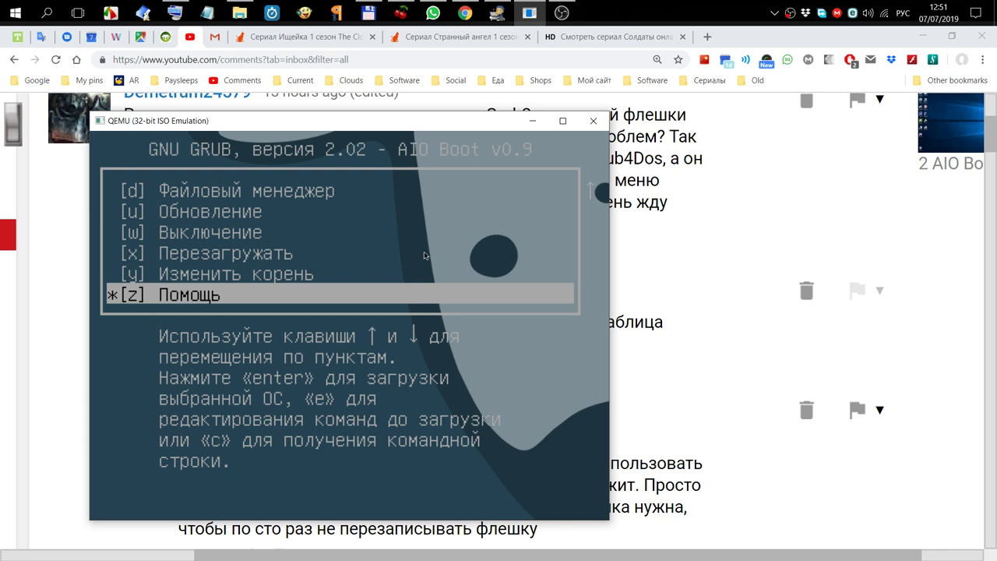
key(Up)
key(Up)
key(Up)
key(Up)
key(Up)
key(Up)
key(Up)
key(Up)
key(Up)
key(Up)
key(Up)
key(Up)
key(Up)
key(Up)
key(Up)
key(Up)
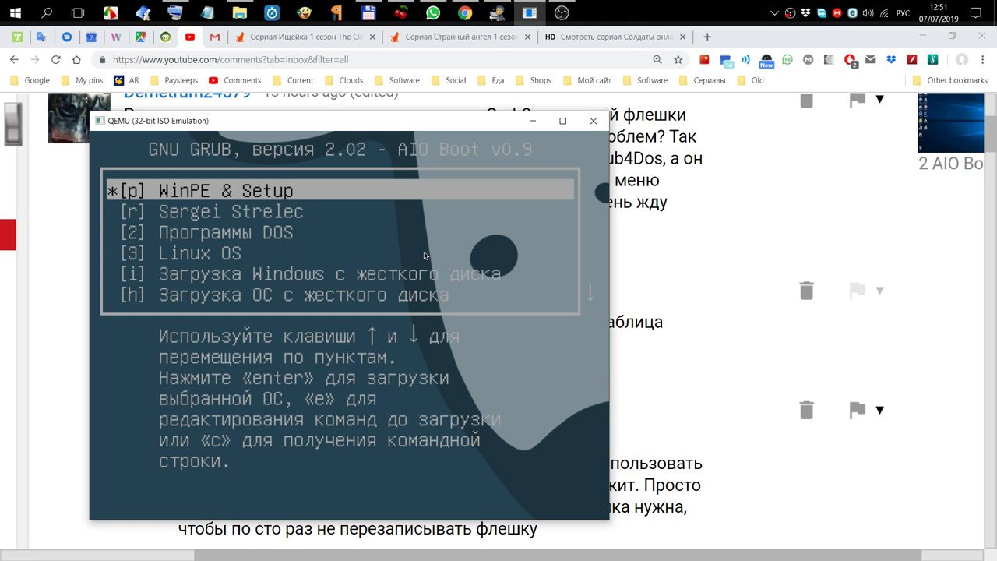
Check the main disk's details in AIO Boot Creator, and put both it and the QEMU emulator away.
click(505, 15)
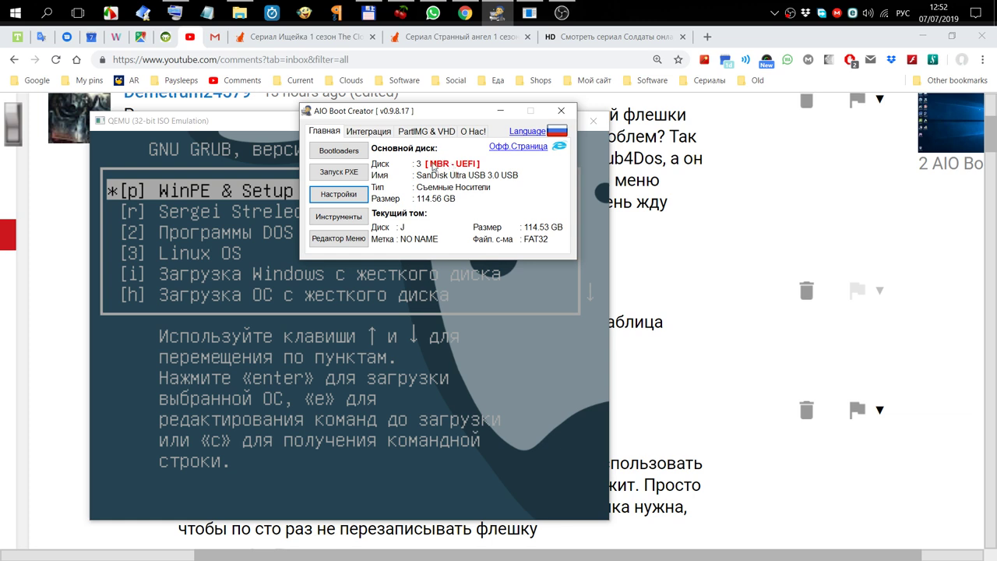
click(502, 112)
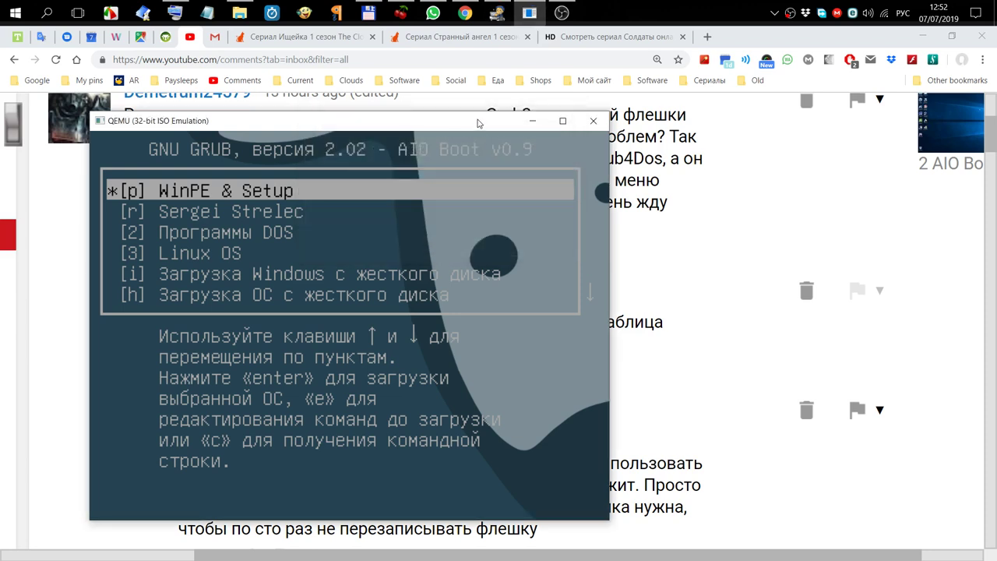
click(536, 122)
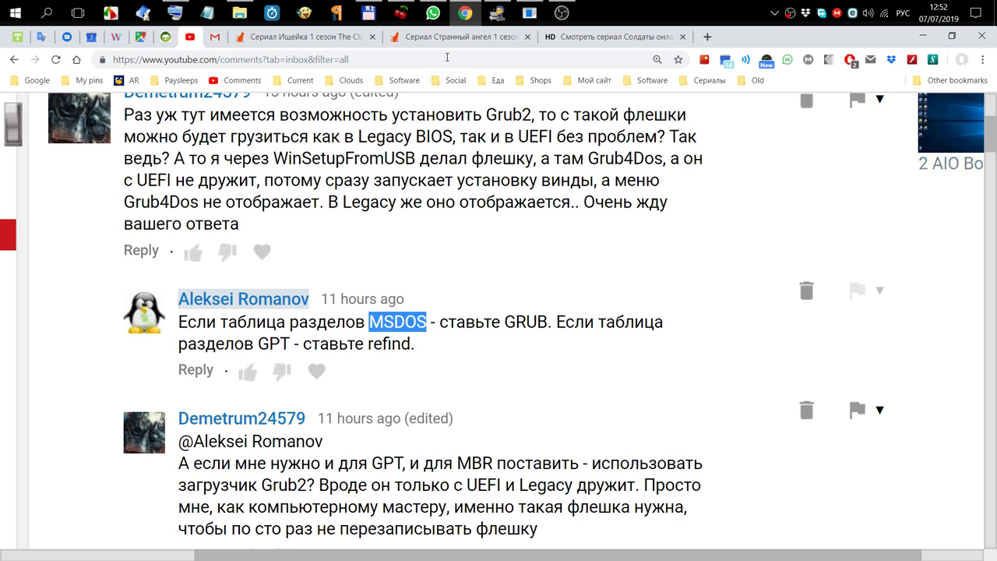
Mark deepin-15.10-amd64 for deletion in AIO Boot Creator's menu editor, clear the mark, close without saving and put the program away.
mouse_move(492, 18)
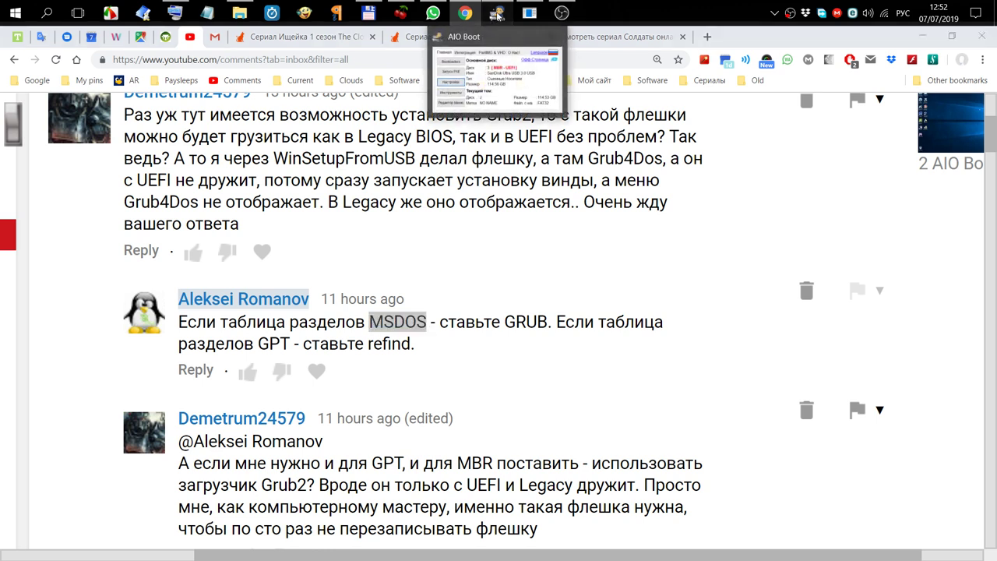
click(497, 15)
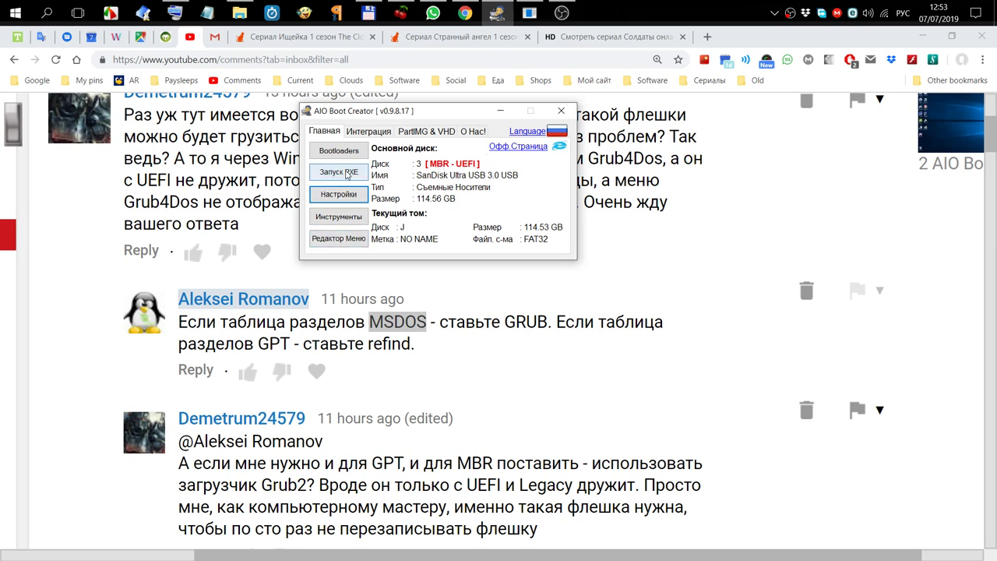
click(352, 240)
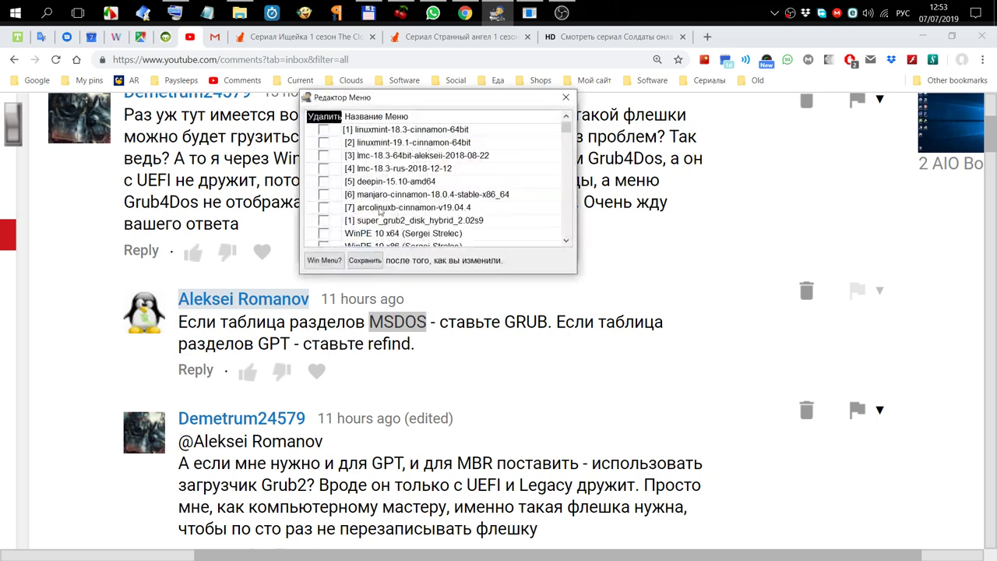
click(326, 182)
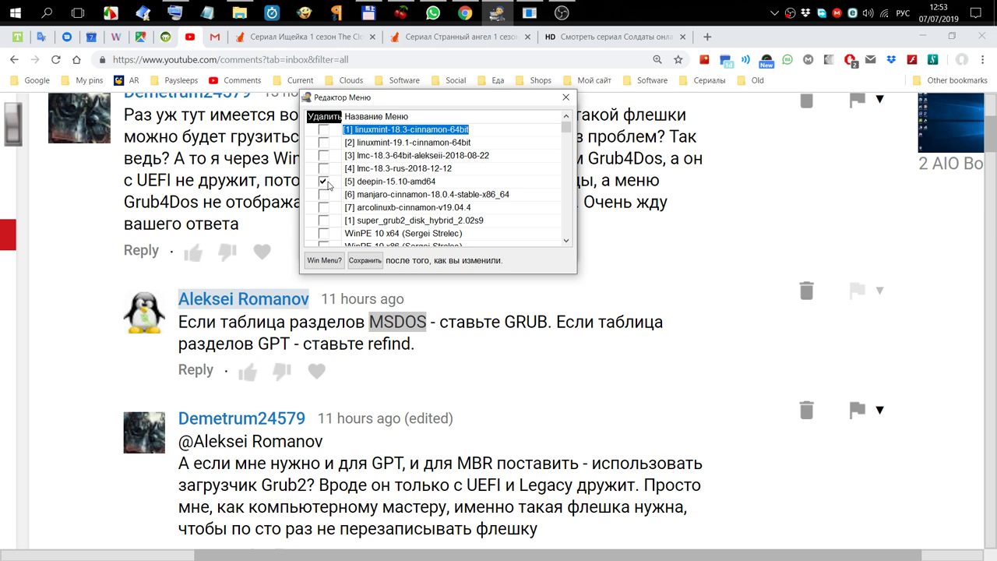
click(325, 182)
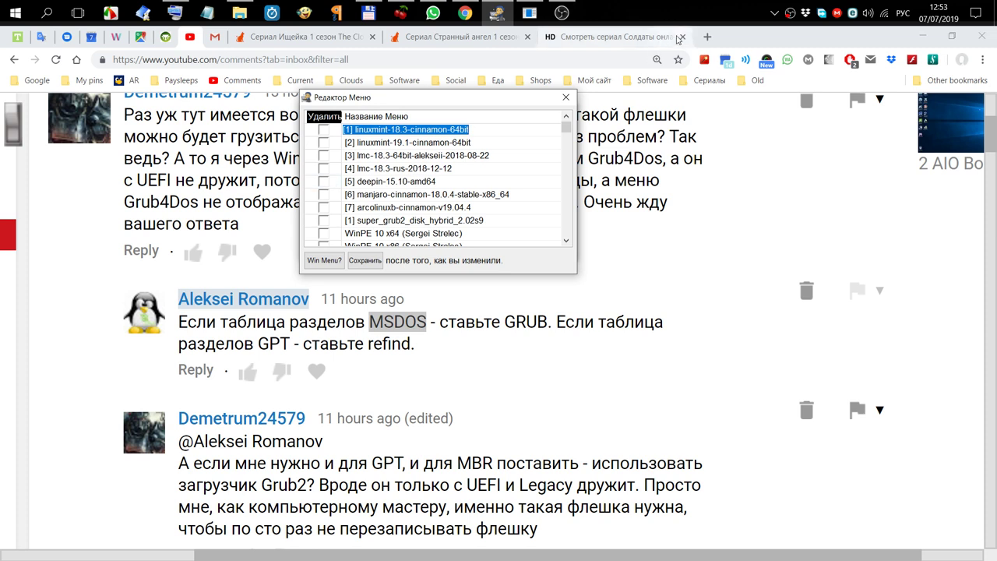
click(568, 97)
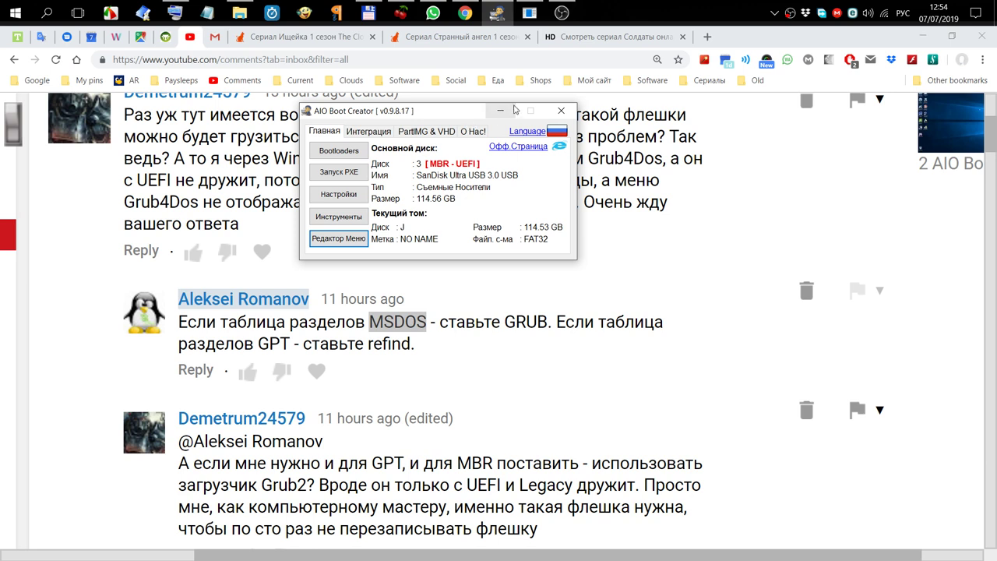
click(502, 116)
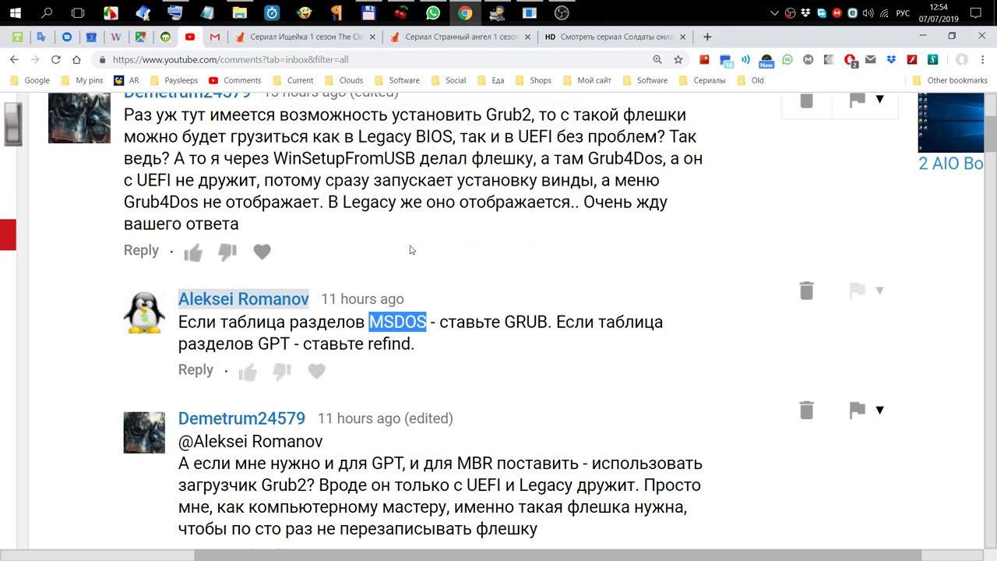
Read the viewer's follow-up question about GPT and MBR and the newest reply in the comment thread, and minimize Chrome.
scroll(369, 366, down, 1)
scroll(370, 366, down, 1)
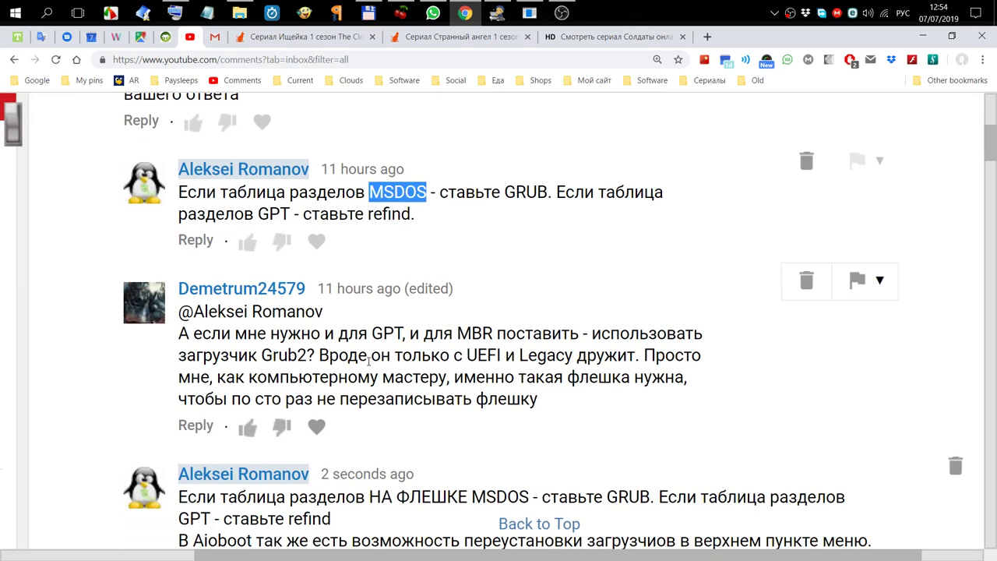
scroll(369, 360, up, 1)
scroll(371, 362, down, 2)
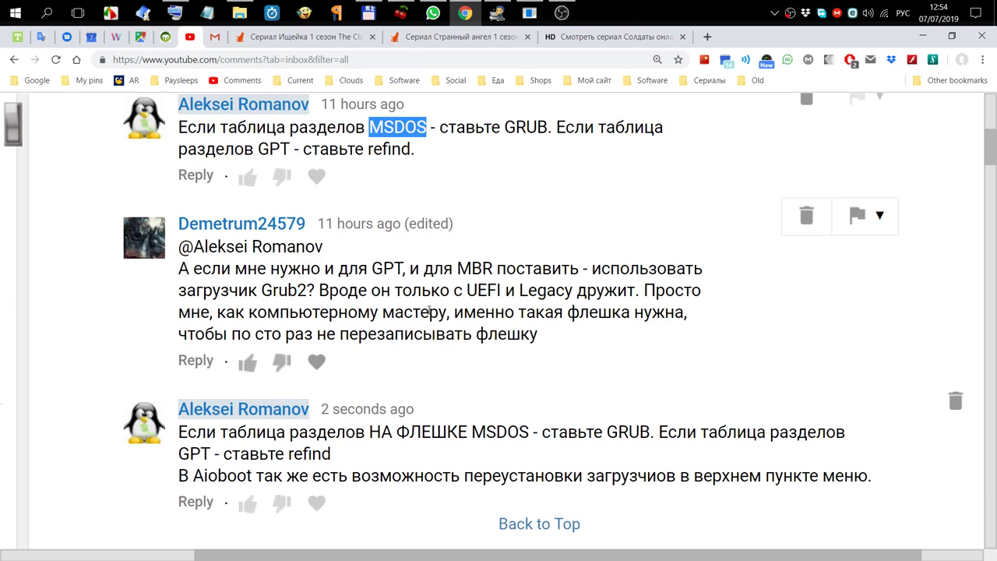
scroll(485, 368, down, 2)
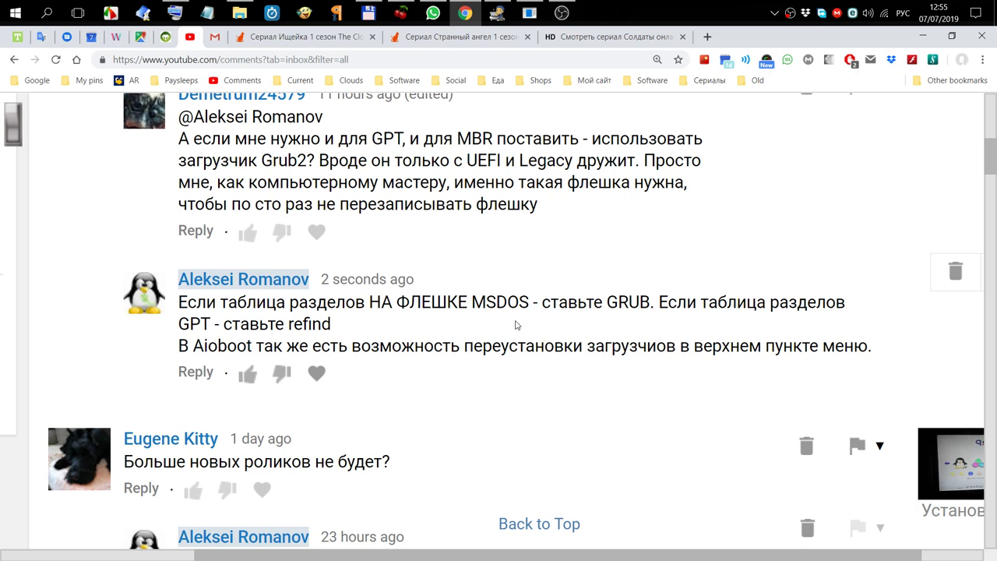
scroll(515, 325, up, 3)
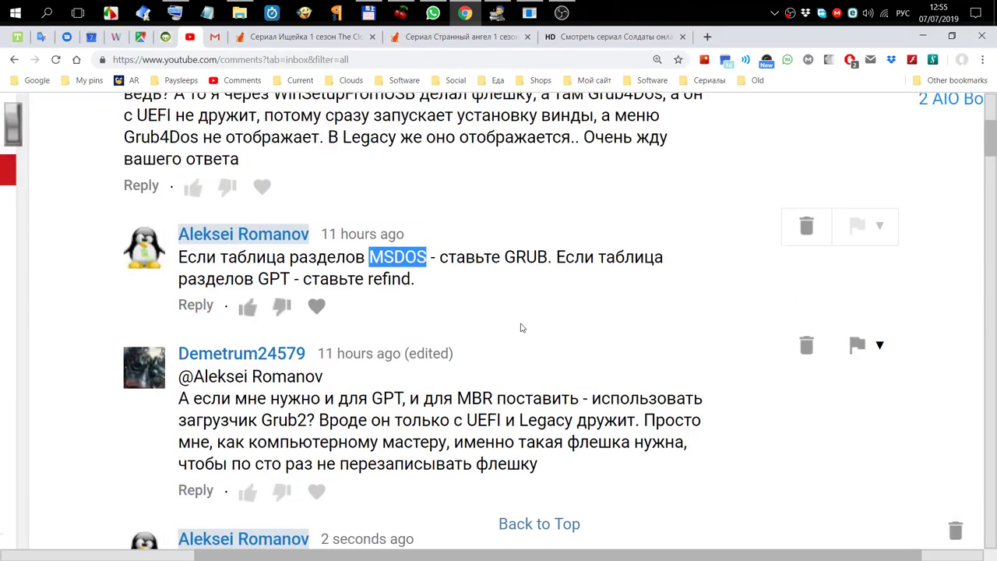
scroll(522, 328, up, 3)
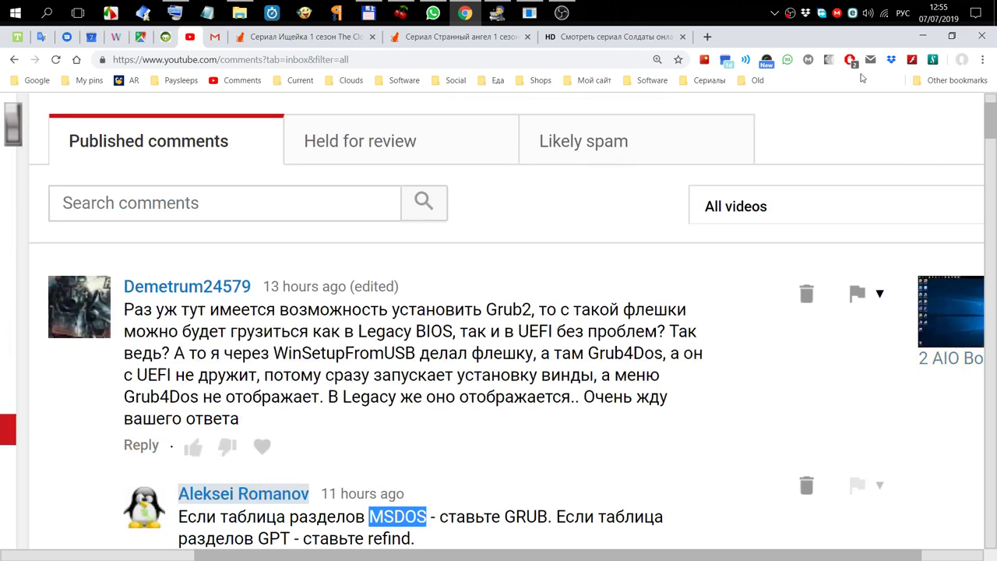
click(923, 37)
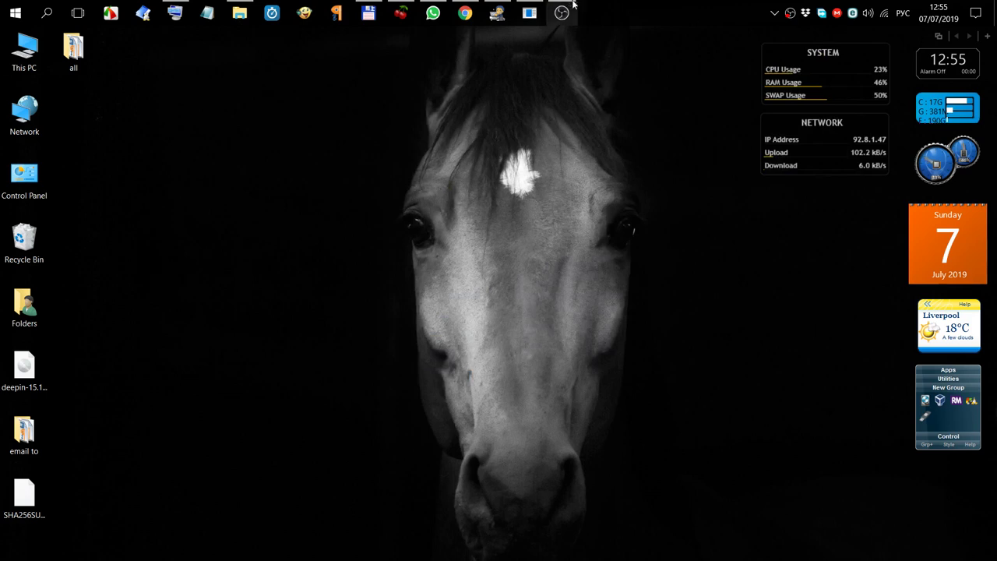
Switch to AIO Boot Creator and check its bootloader installation options and its tools (Инструменты), closing both windows.
click(504, 14)
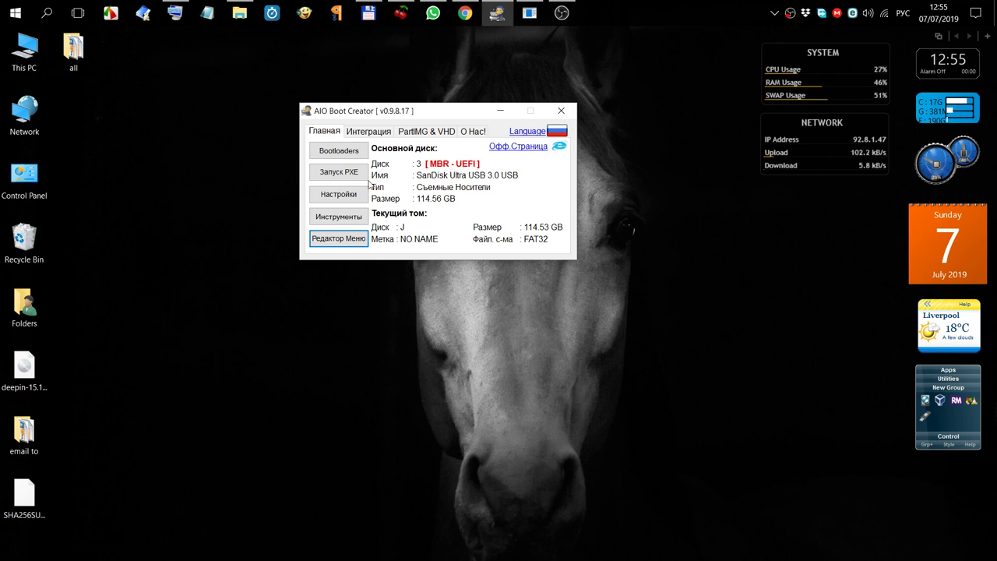
click(353, 151)
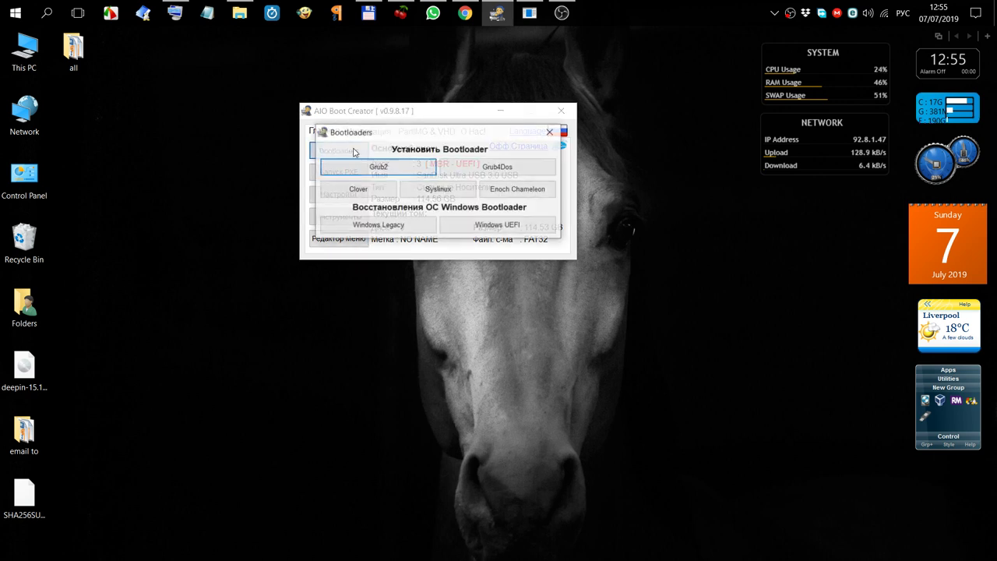
click(550, 131)
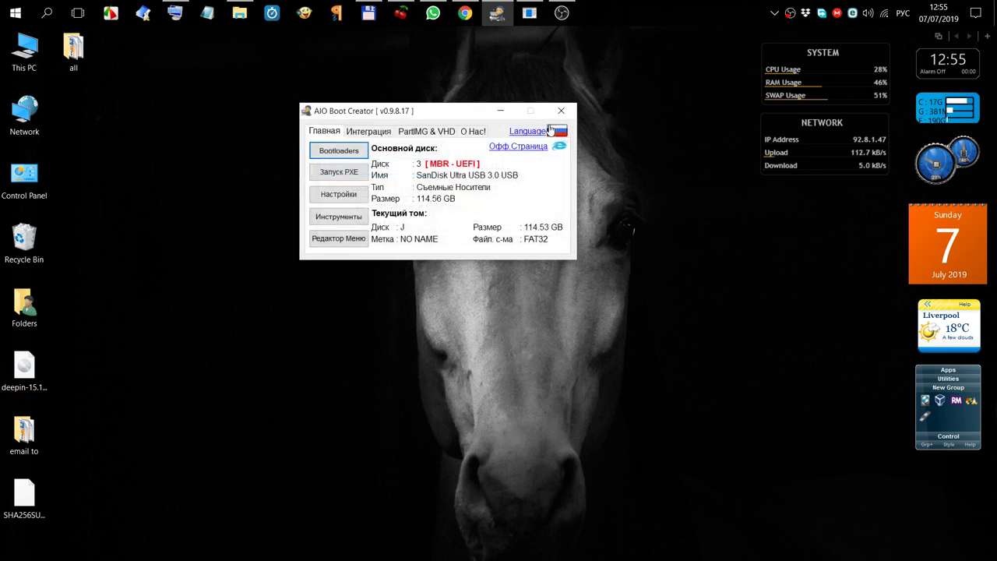
click(353, 217)
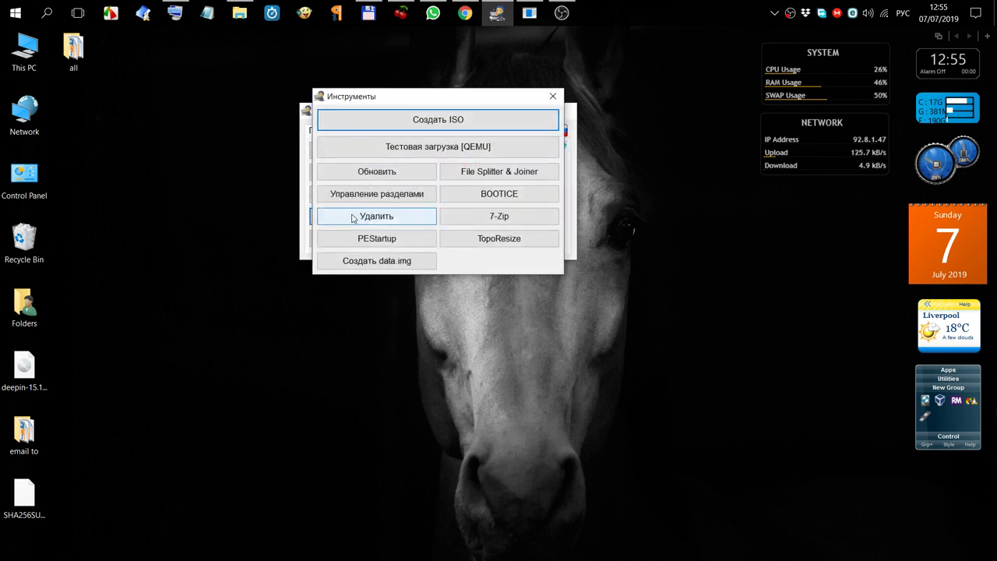
click(553, 96)
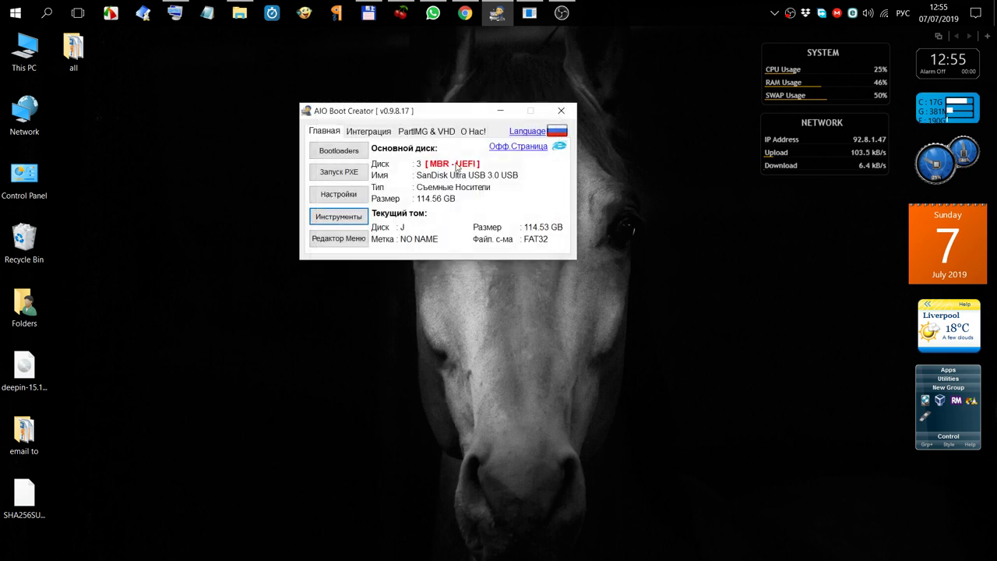
Set the default UEFI loader to rEFInd in the settings (Настройки), apply the change and put AIO Boot Creator away.
click(338, 195)
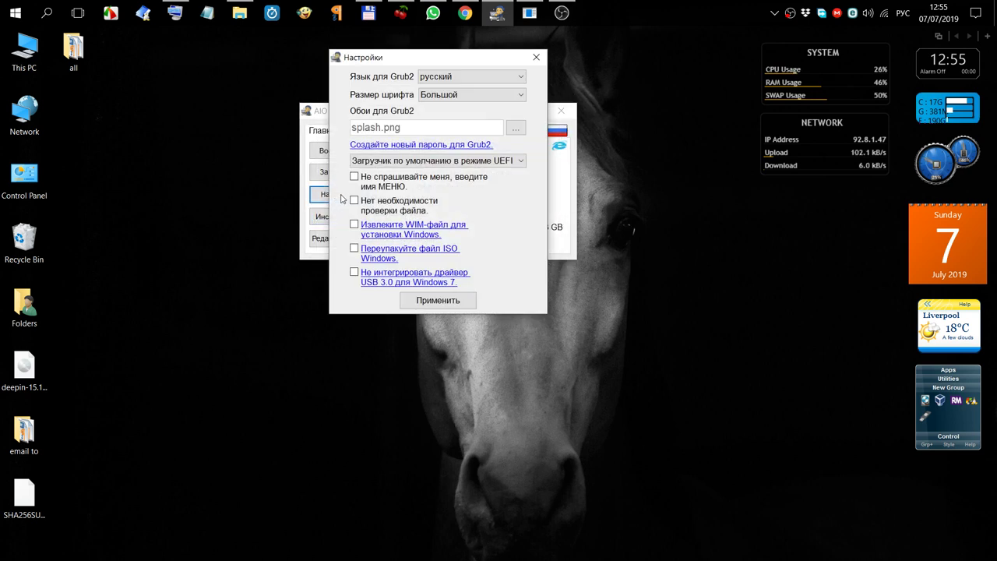
click(521, 162)
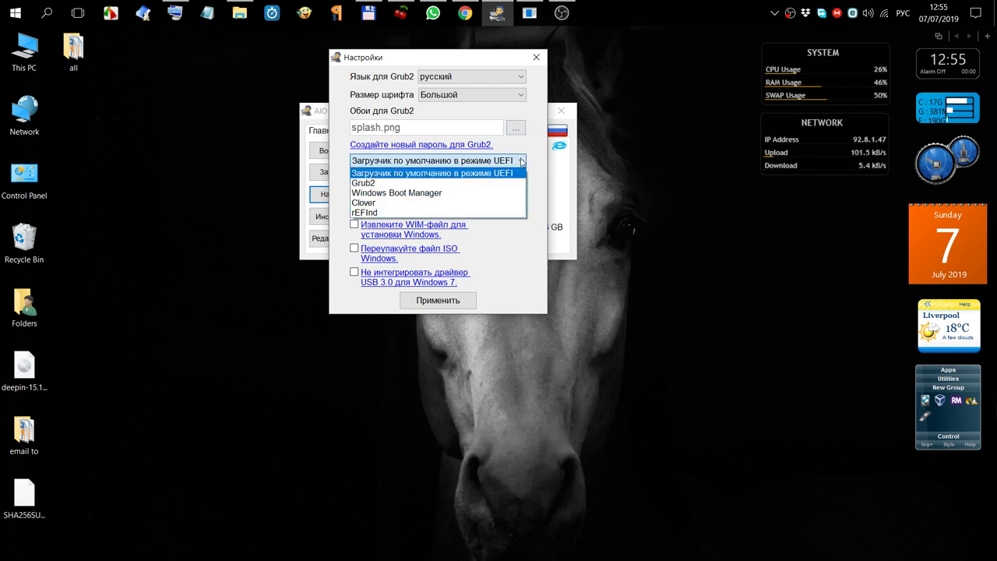
click(402, 213)
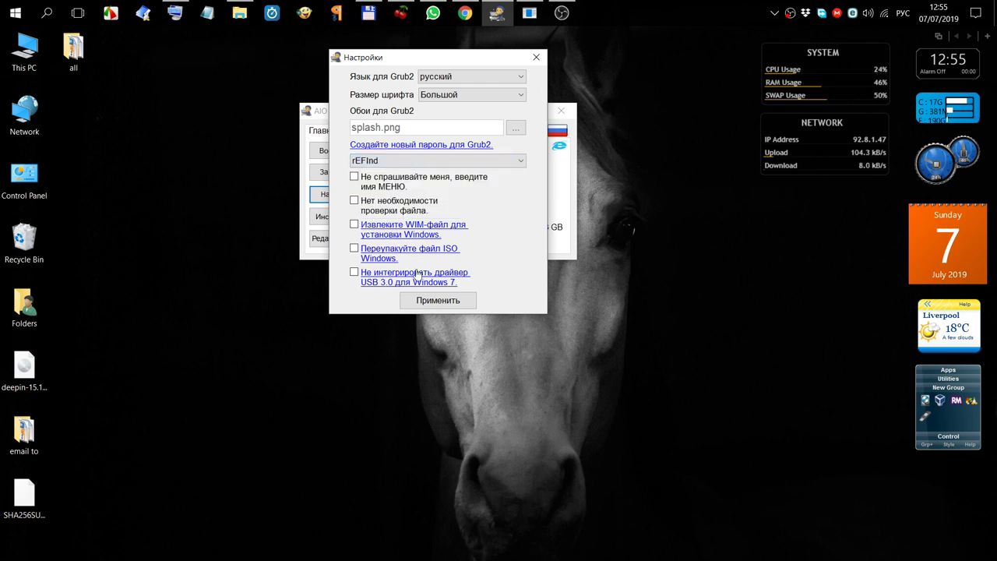
click(440, 296)
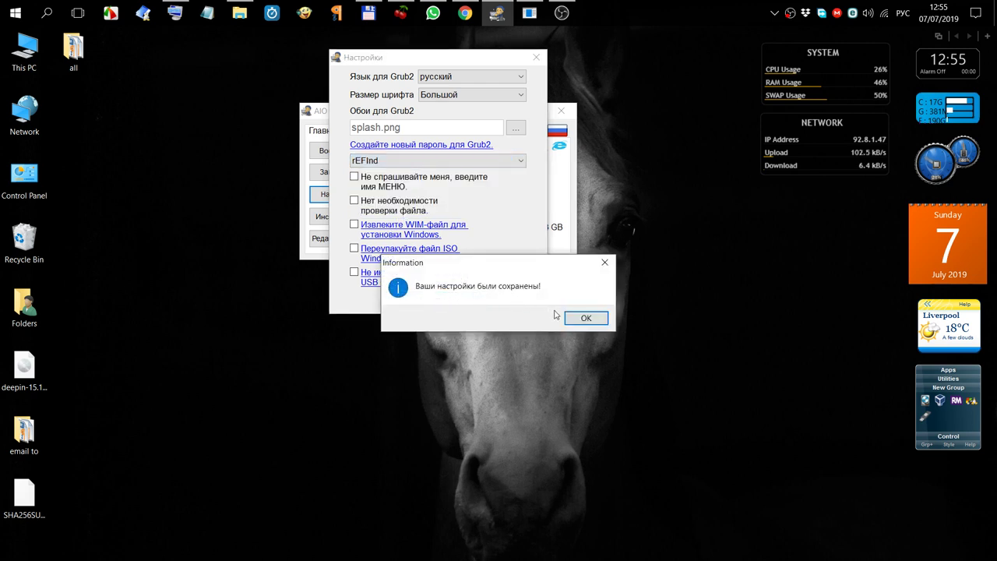
click(586, 314)
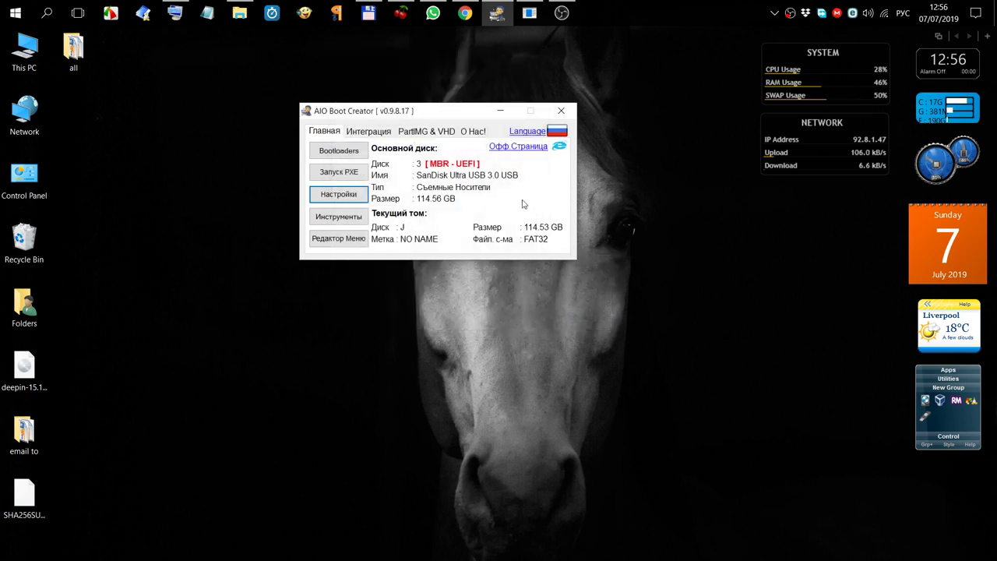
click(504, 116)
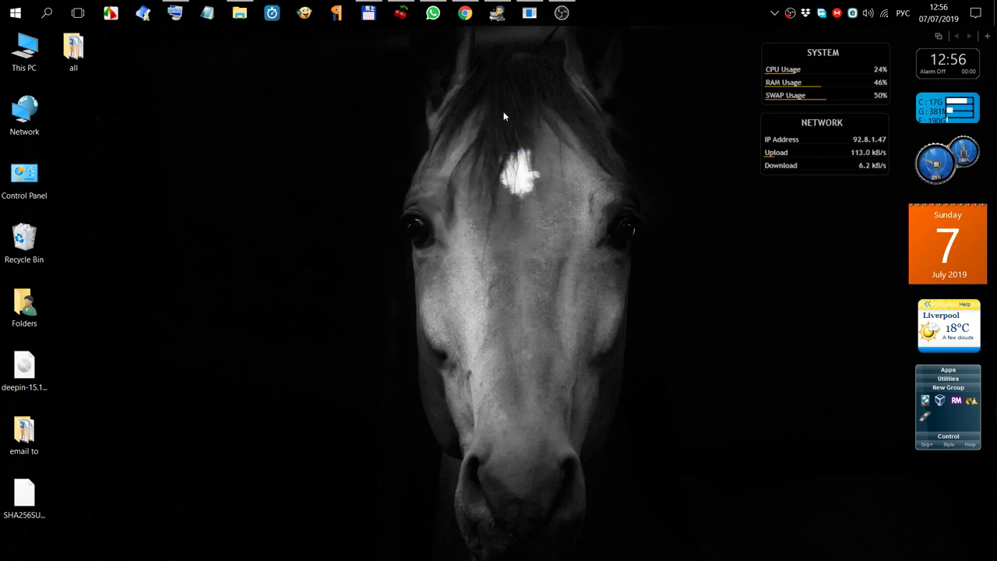
Review the disk details in AIO Boot Creator and the contents of drive J in Total Commander, putting both windows away.
click(497, 17)
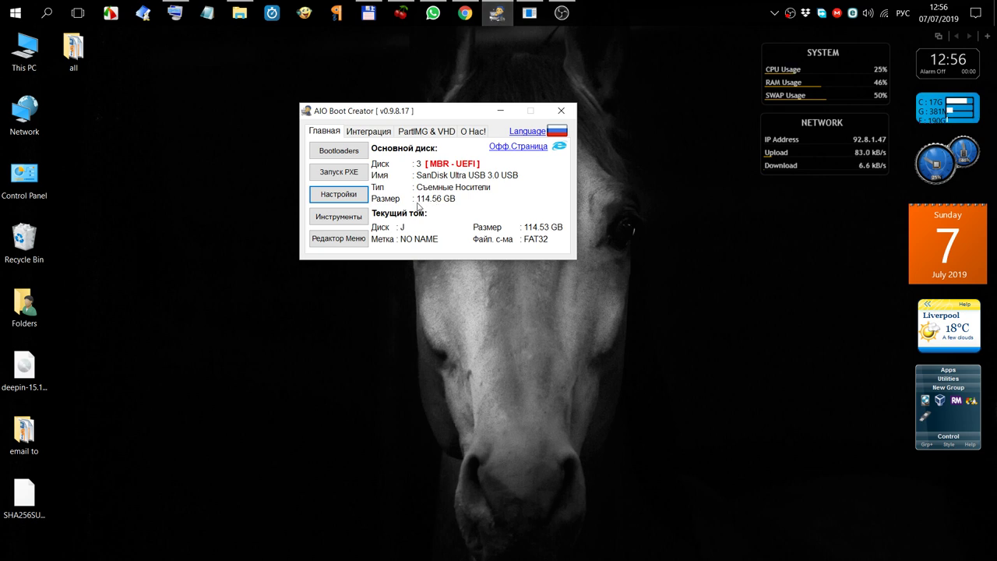
click(501, 111)
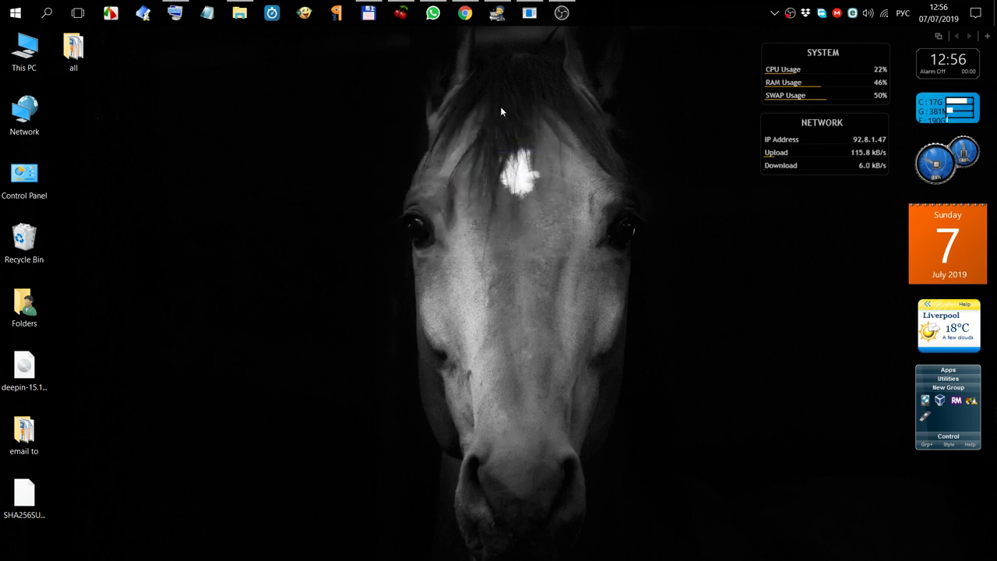
click(371, 13)
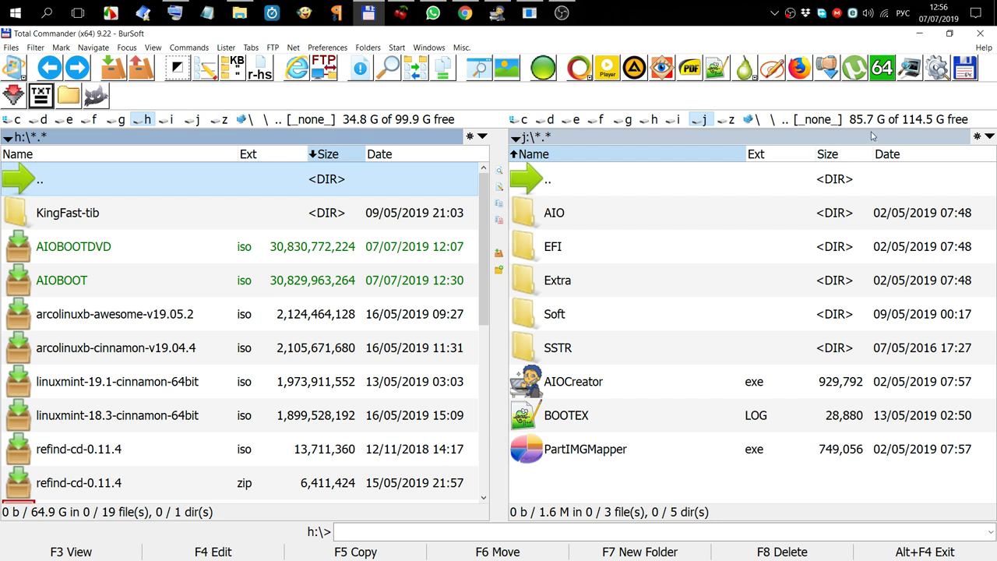
click(917, 36)
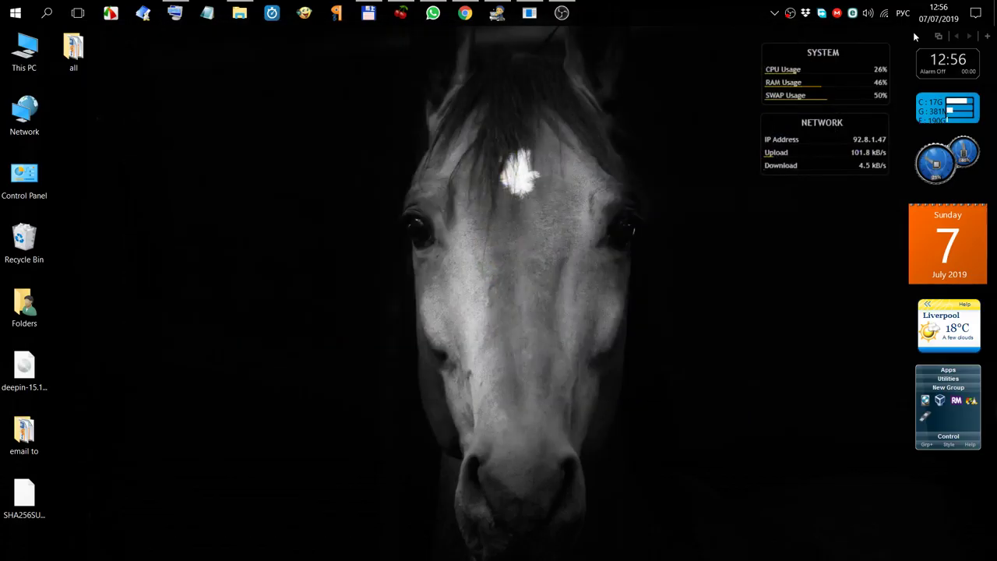
Review the main disk's partition scheme and volume details in AIO Boot Creator, and minimize it.
click(502, 20)
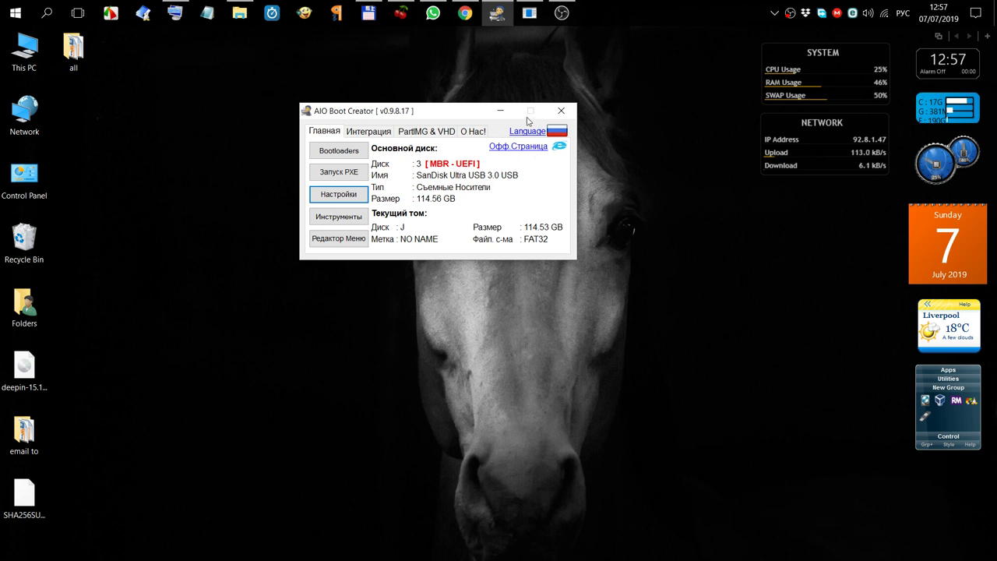
click(502, 112)
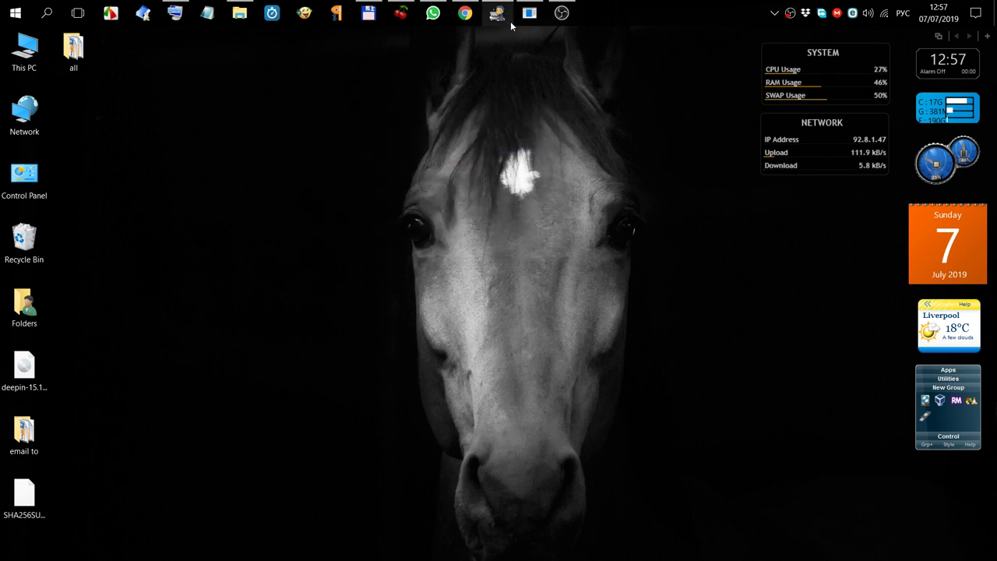
Switch to Chrome, view the MEGA page linked in the reply to the comment "Больше новых роликов не будет?", and close its tab.
click(465, 14)
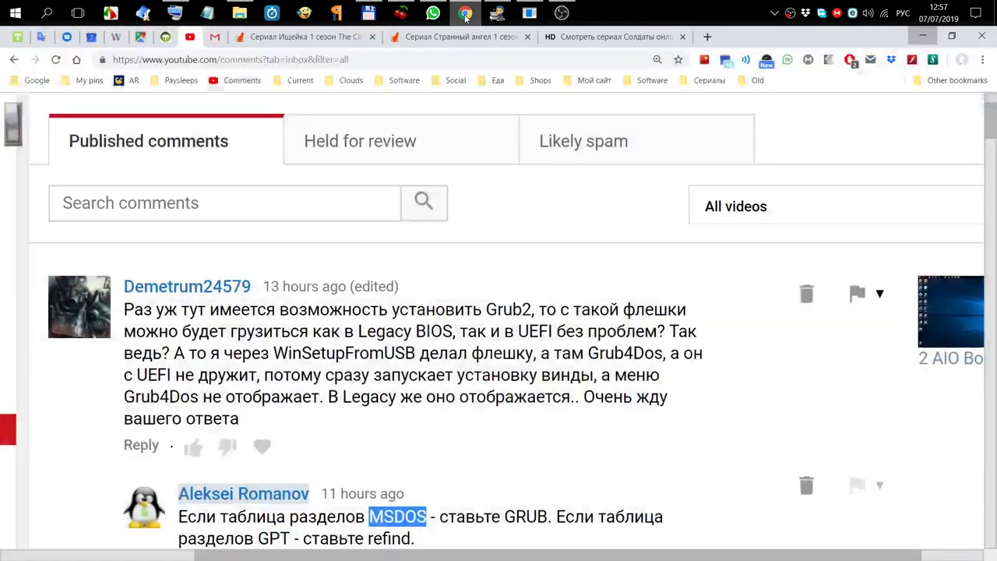
scroll(485, 208, down, 7)
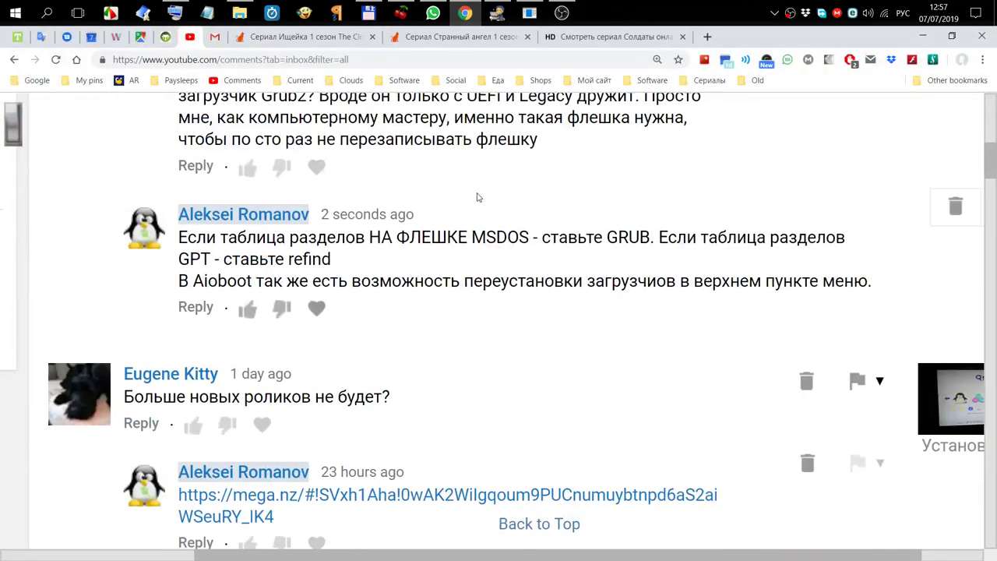
scroll(478, 197, down, 2)
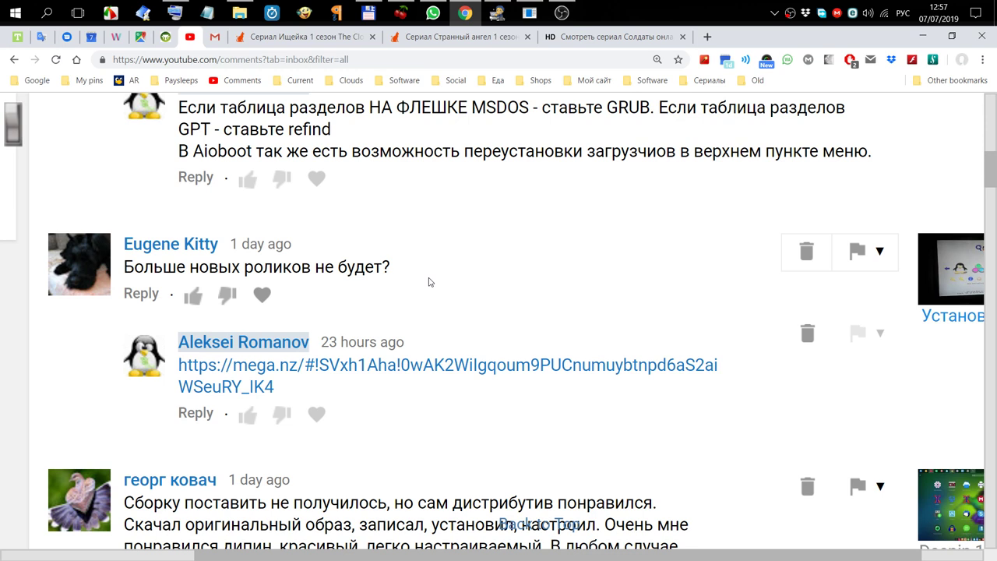
click(396, 372)
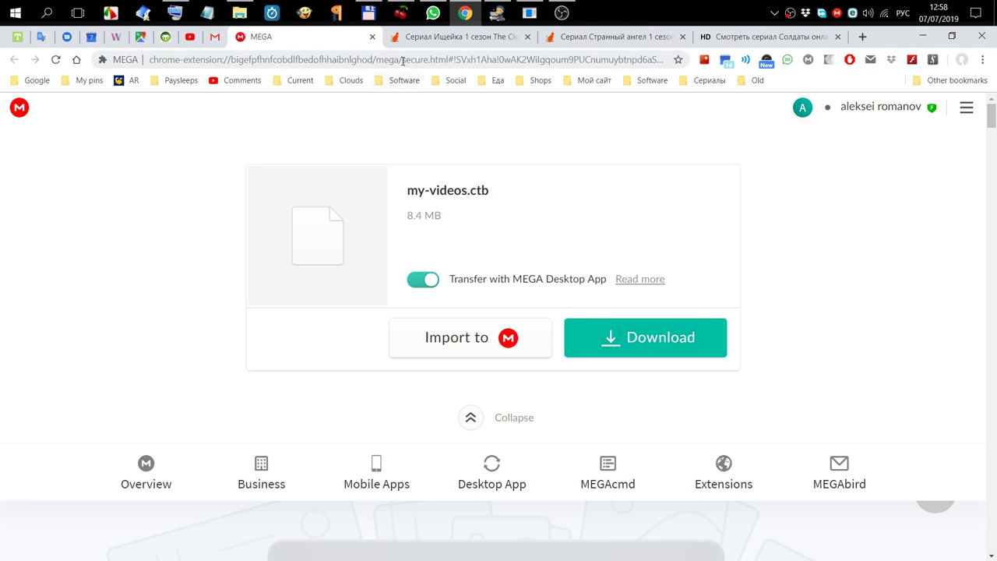
click(372, 37)
mouse_move(387, 25)
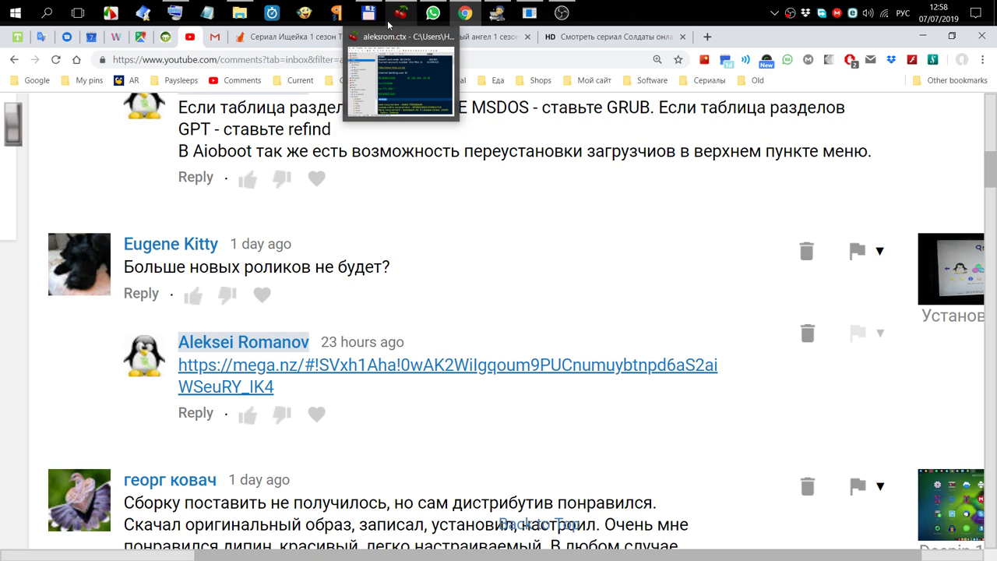
click(251, 14)
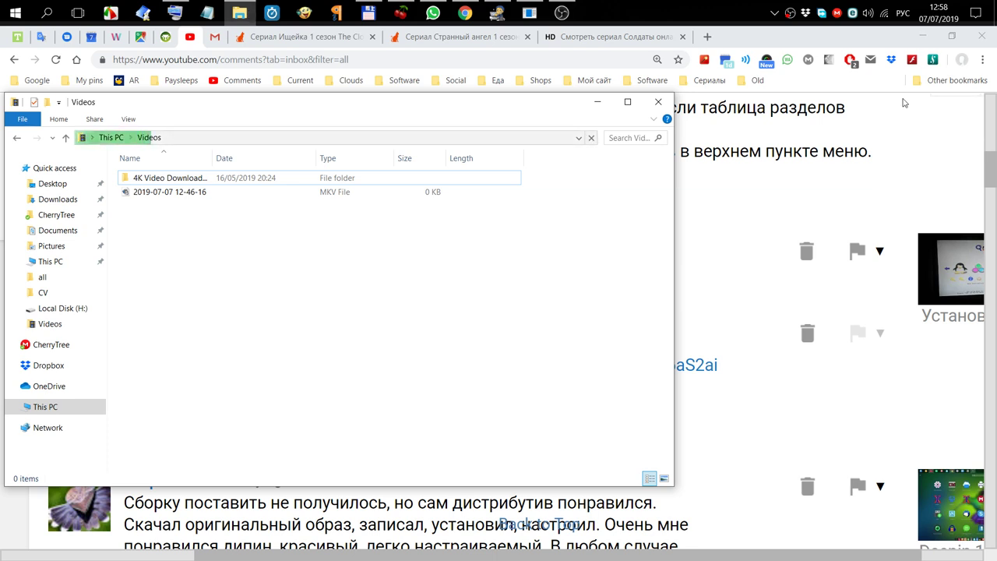
click(658, 102)
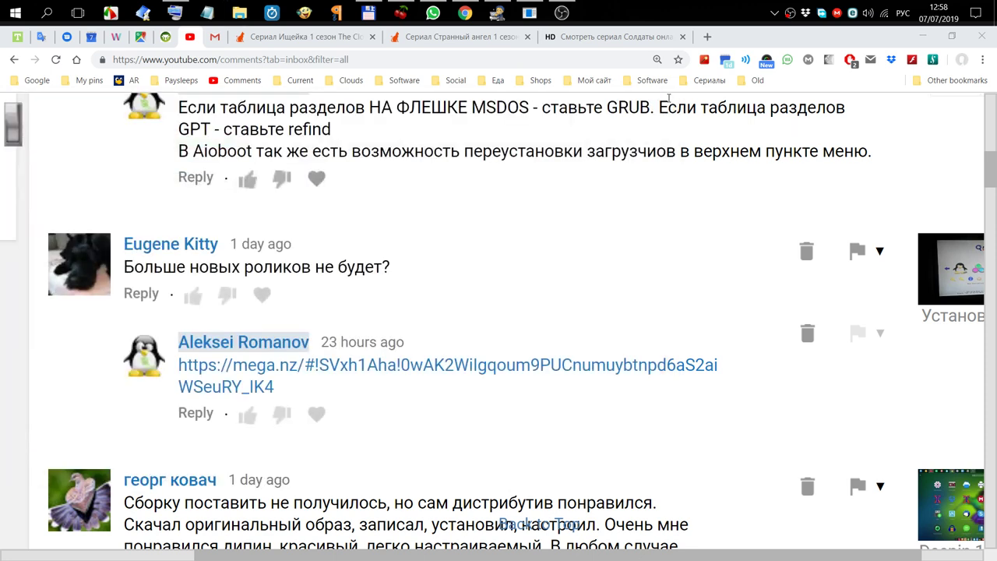
Switch to Total Commander and open the CherryTree\my-videos folder inside the user's profile folder on drive C.
click(372, 14)
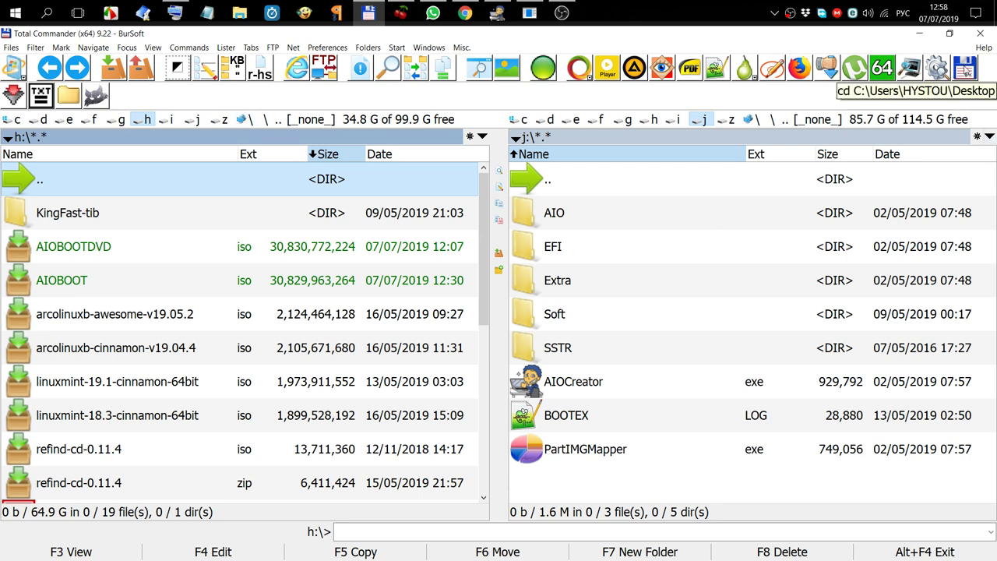
click(965, 68)
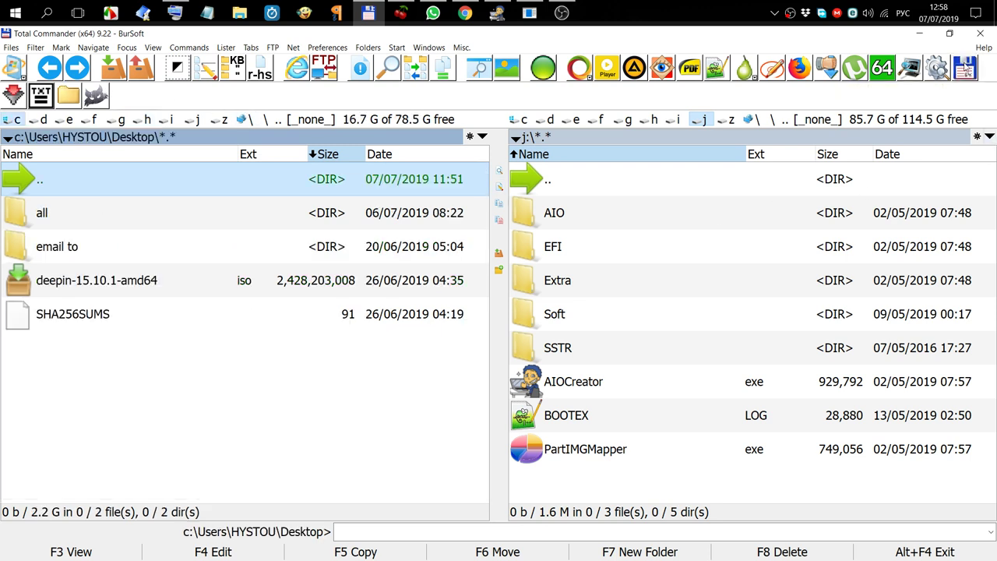
click(278, 123)
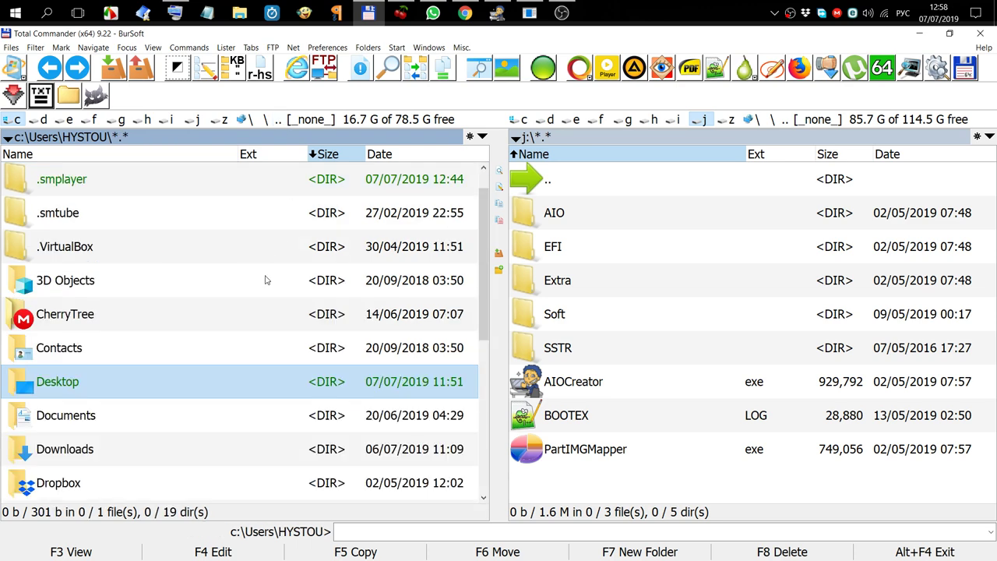
scroll(264, 280, down, 1)
scroll(264, 280, down, 2)
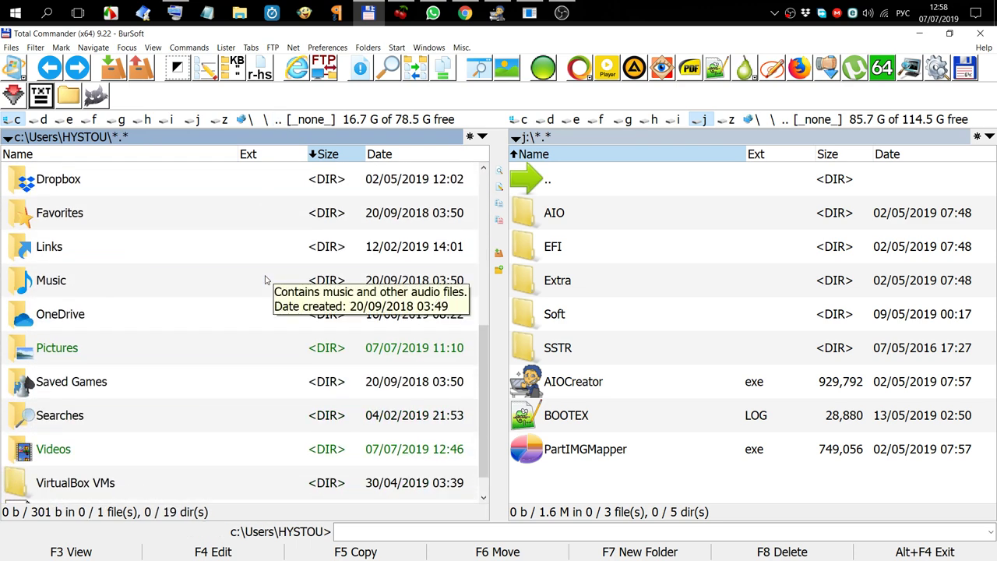
scroll(265, 280, up, 1)
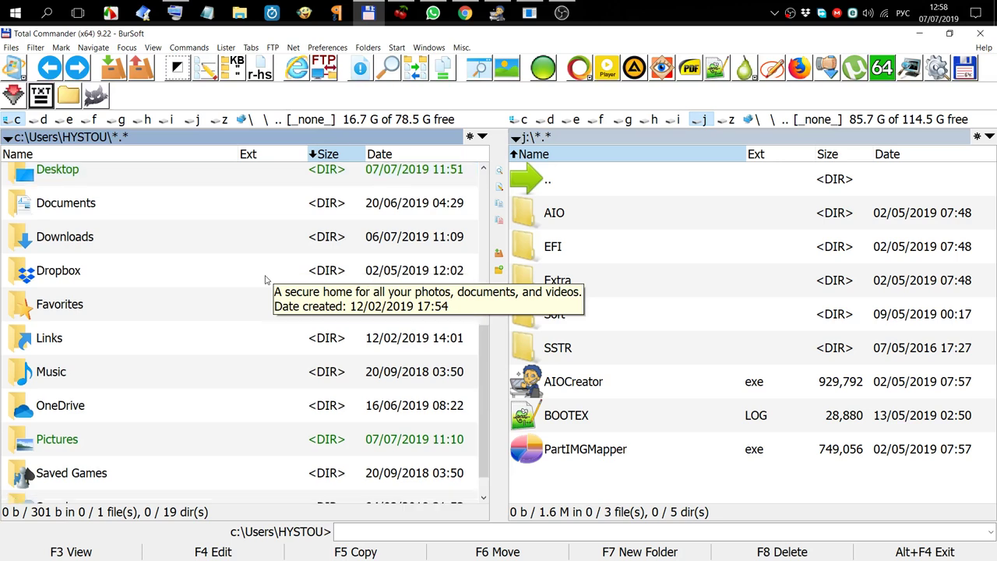
scroll(266, 284, down, 2)
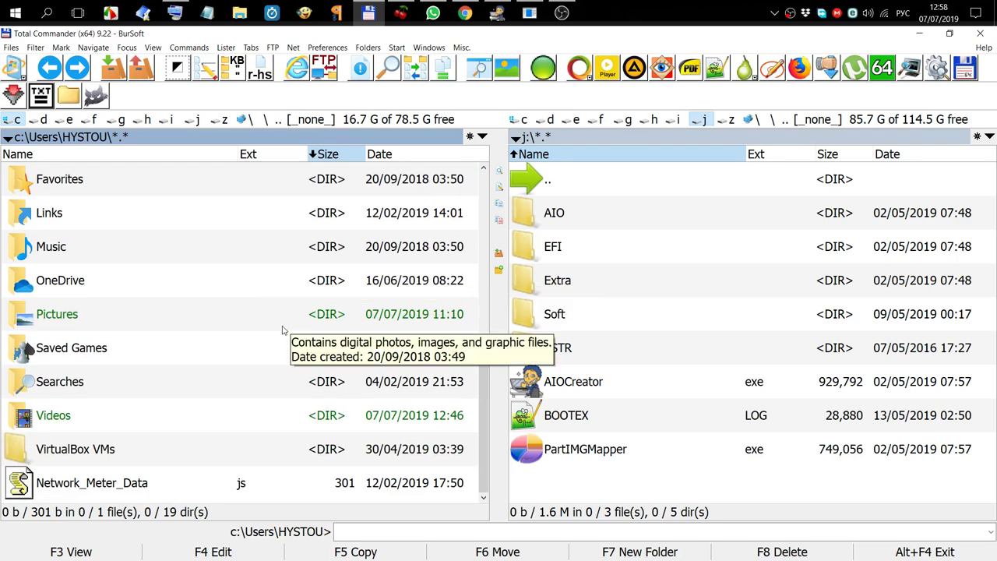
scroll(282, 330, up, 2)
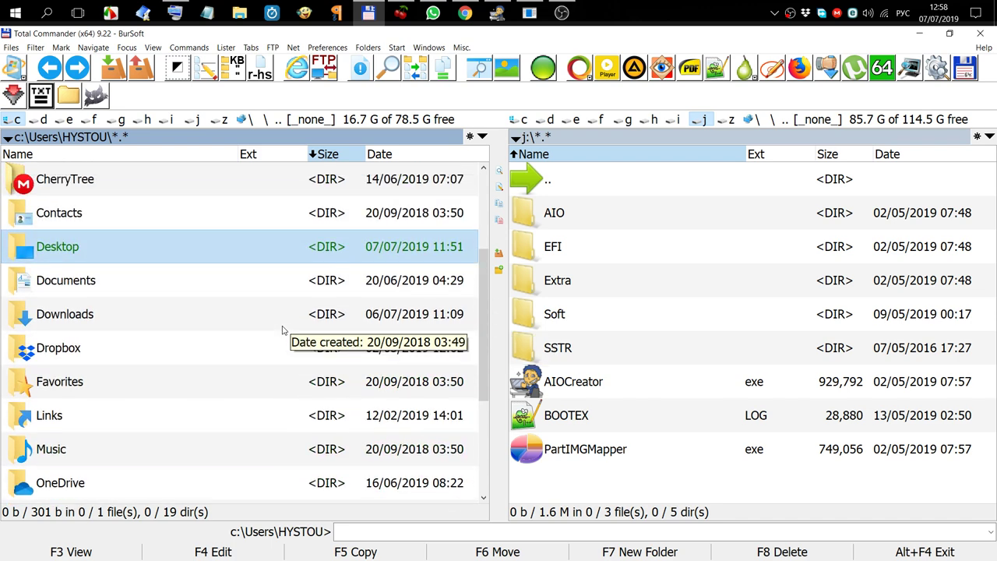
scroll(125, 234, up, 1)
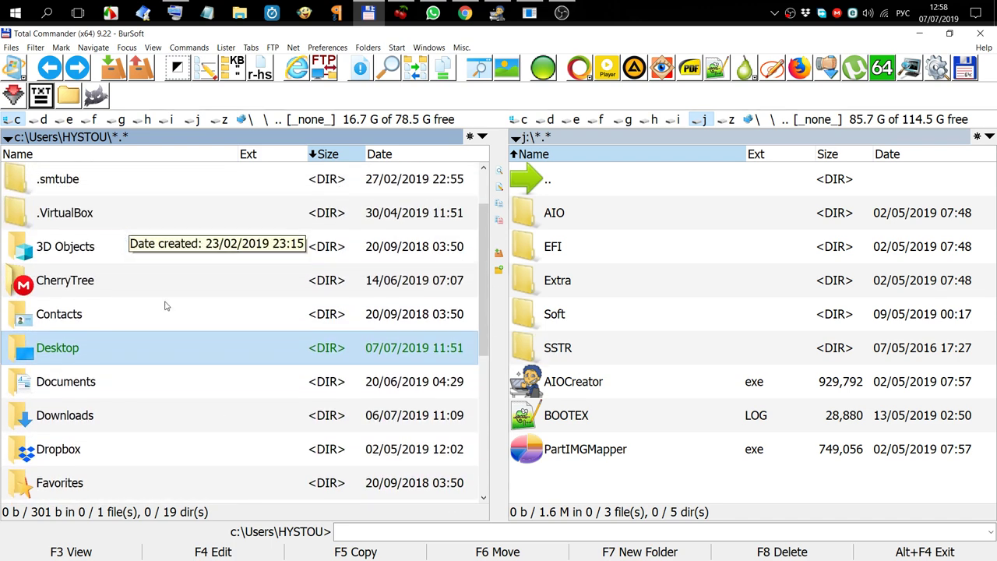
double_click(24, 287)
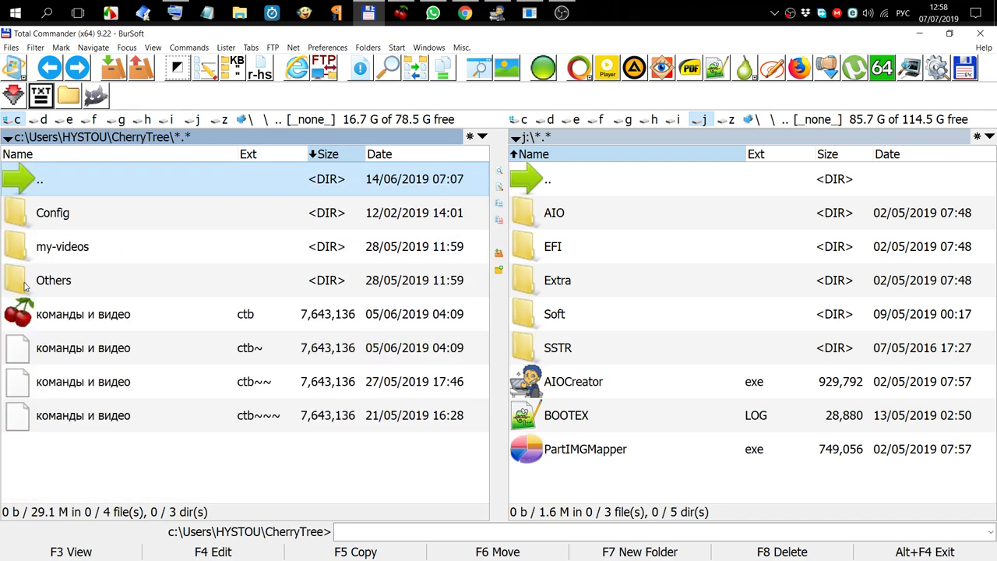
double_click(24, 246)
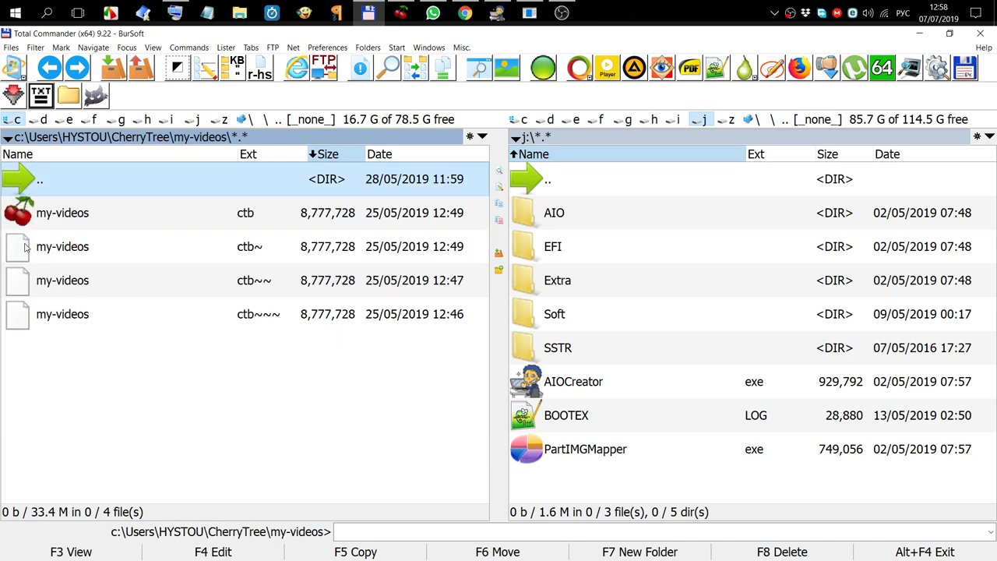